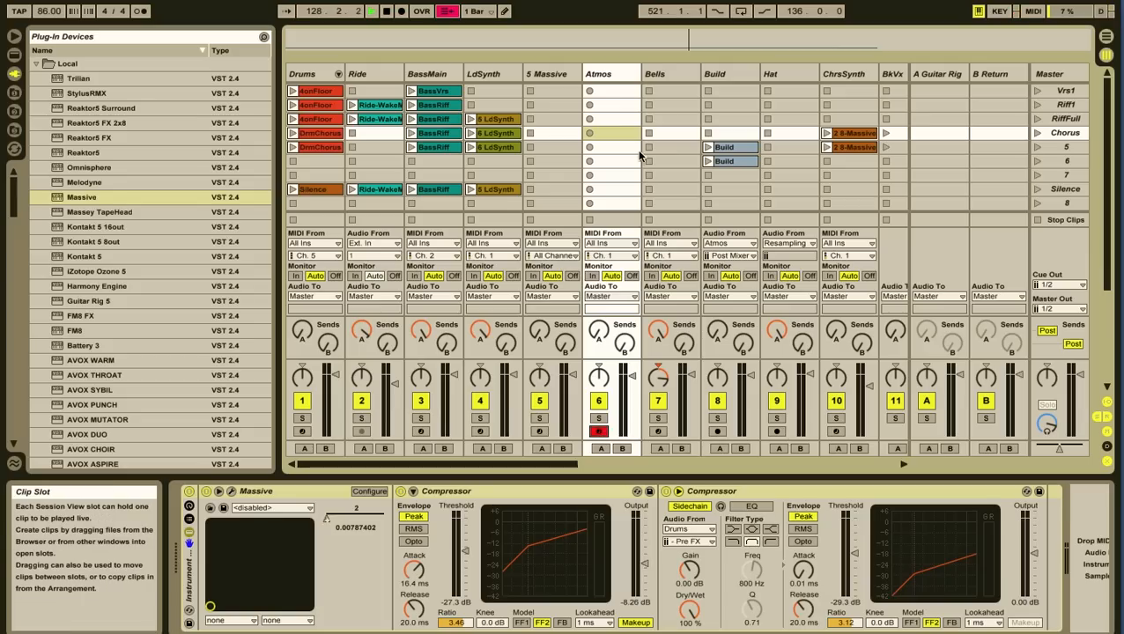
# Step: Open Massive on the Atmos track and assign macro 2 to the OSC2 Intensity control
pyautogui.click(606, 72)
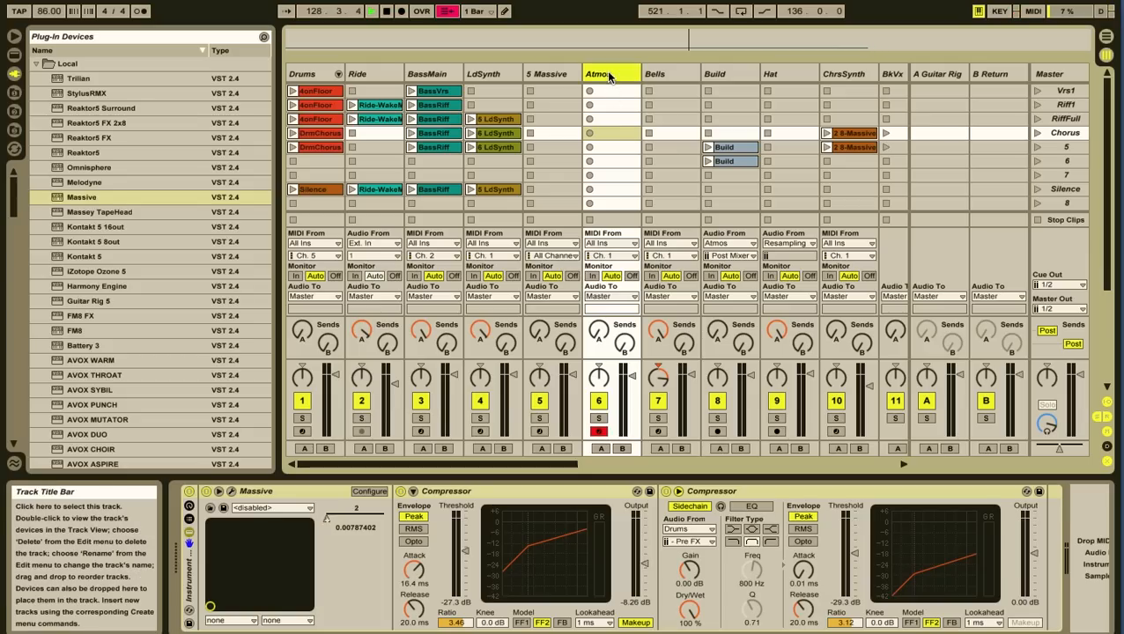
pyautogui.click(353, 596)
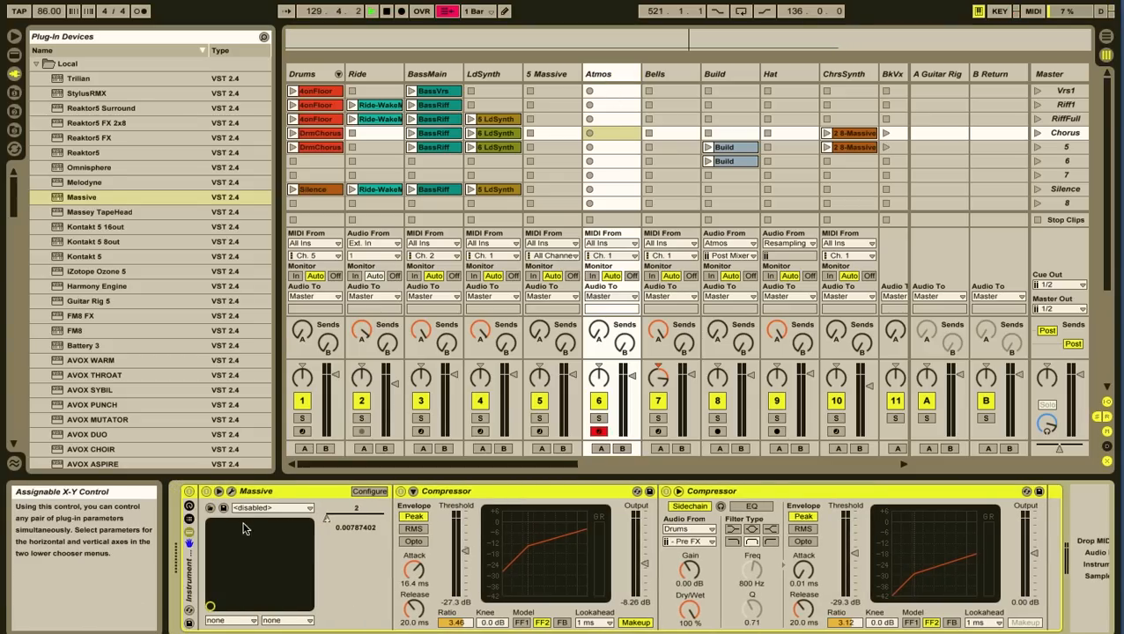
pyautogui.click(232, 493)
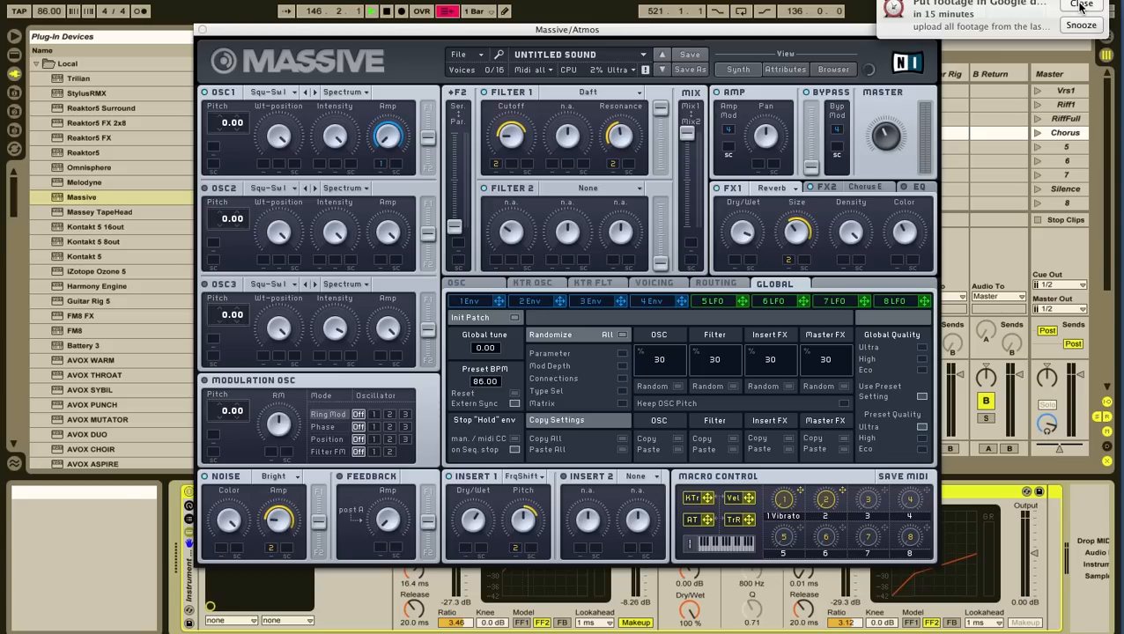
pyautogui.click(1082, 26)
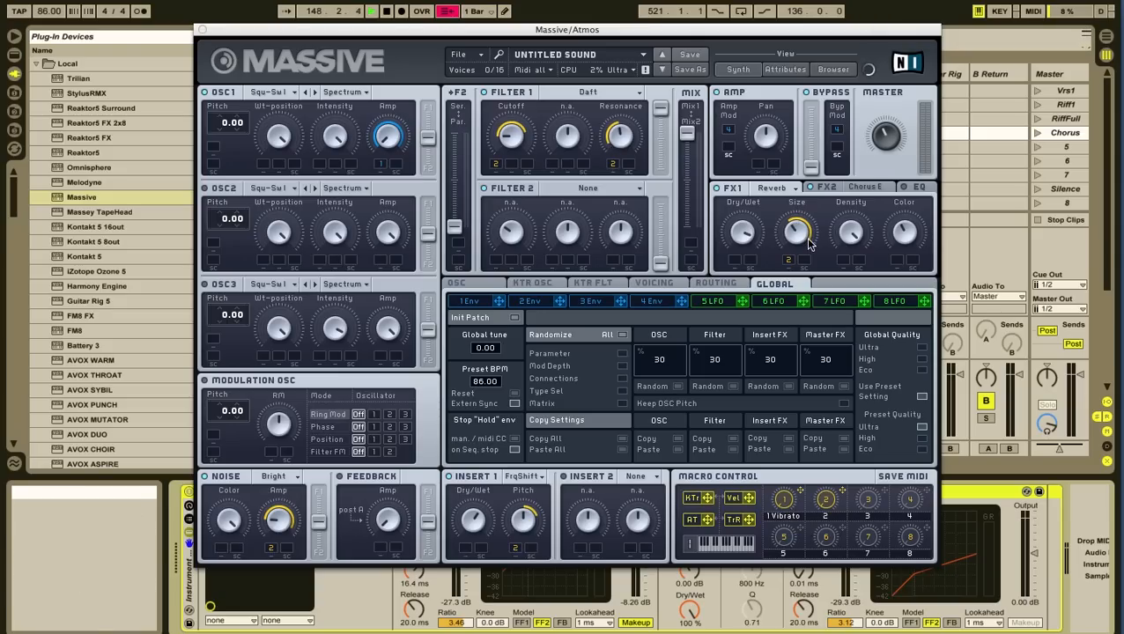
pyautogui.click(827, 502)
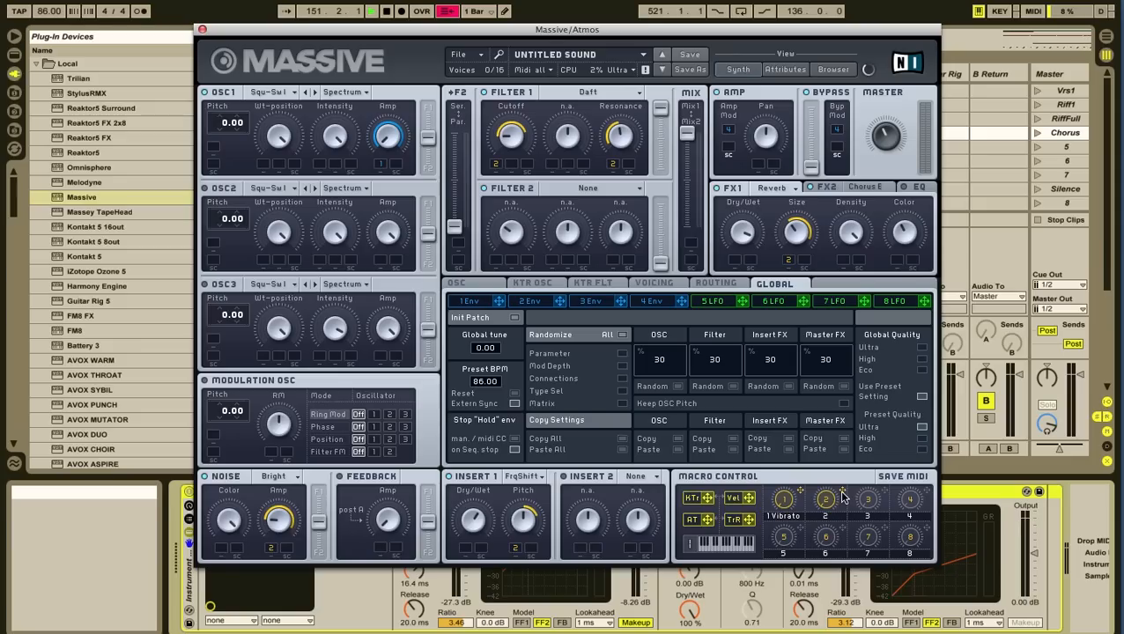
pyautogui.moveTo(843, 496); pyautogui.dragTo(312, 228)
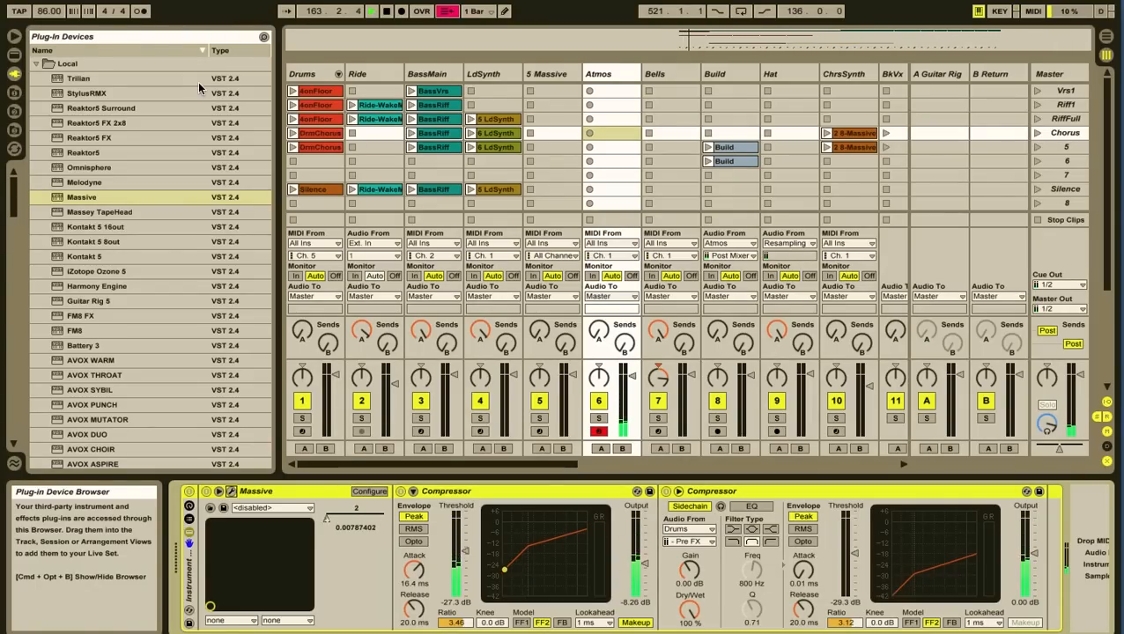
# Step: Inspect the MIDI controller mapping of Massive's parameter 2 on the Atmos track in MIDI map mode
pyautogui.press('super+m')
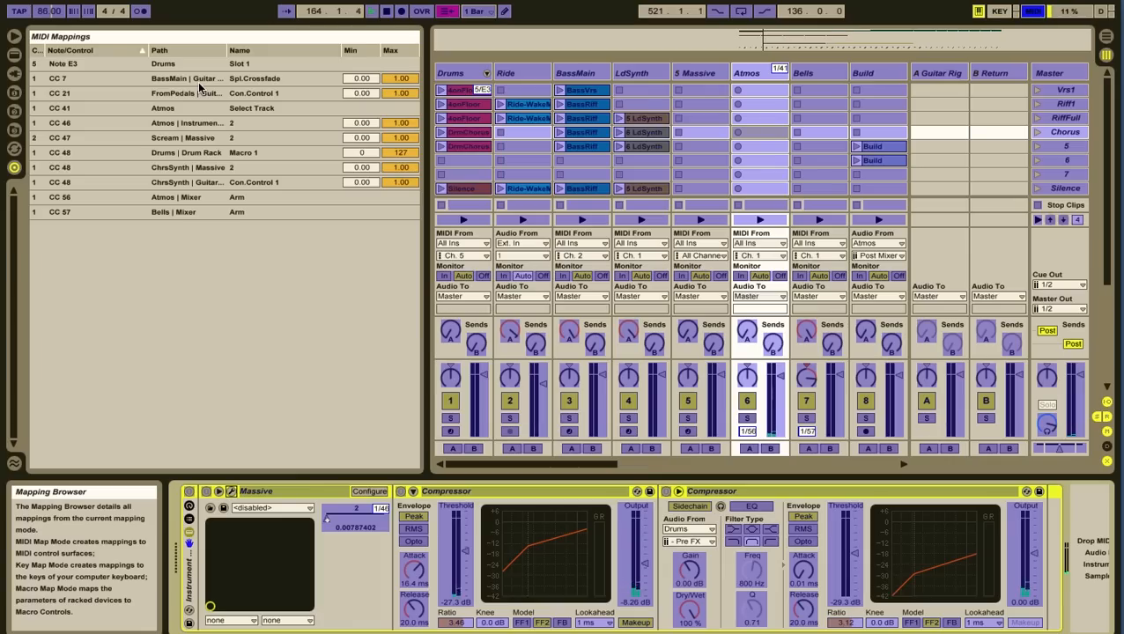
pyautogui.click(372, 520)
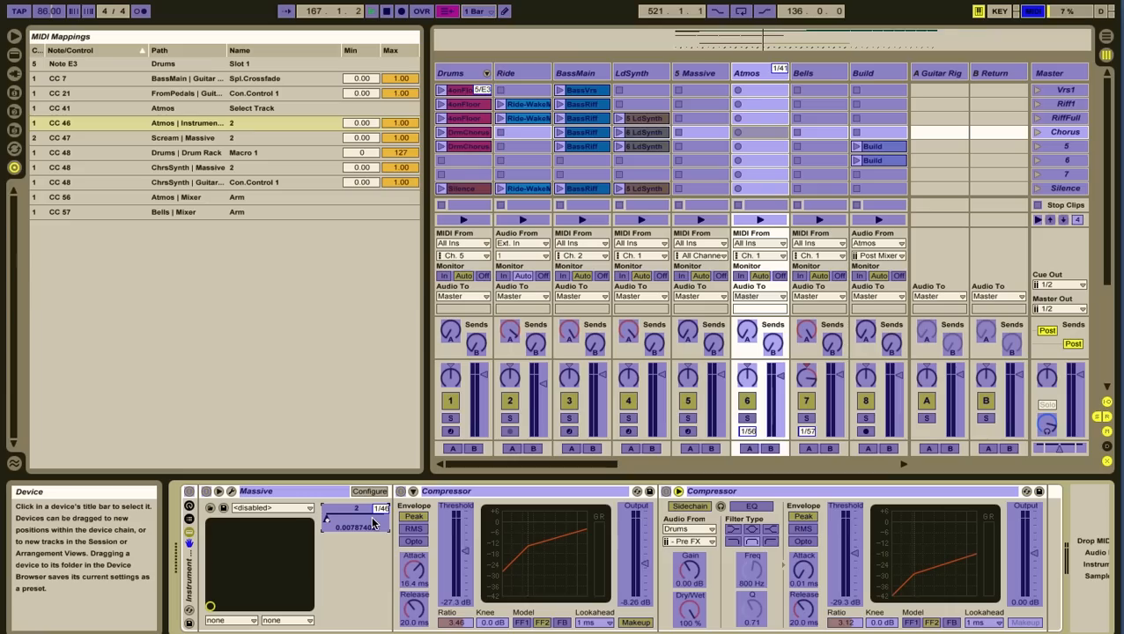
pyautogui.press('super+m')
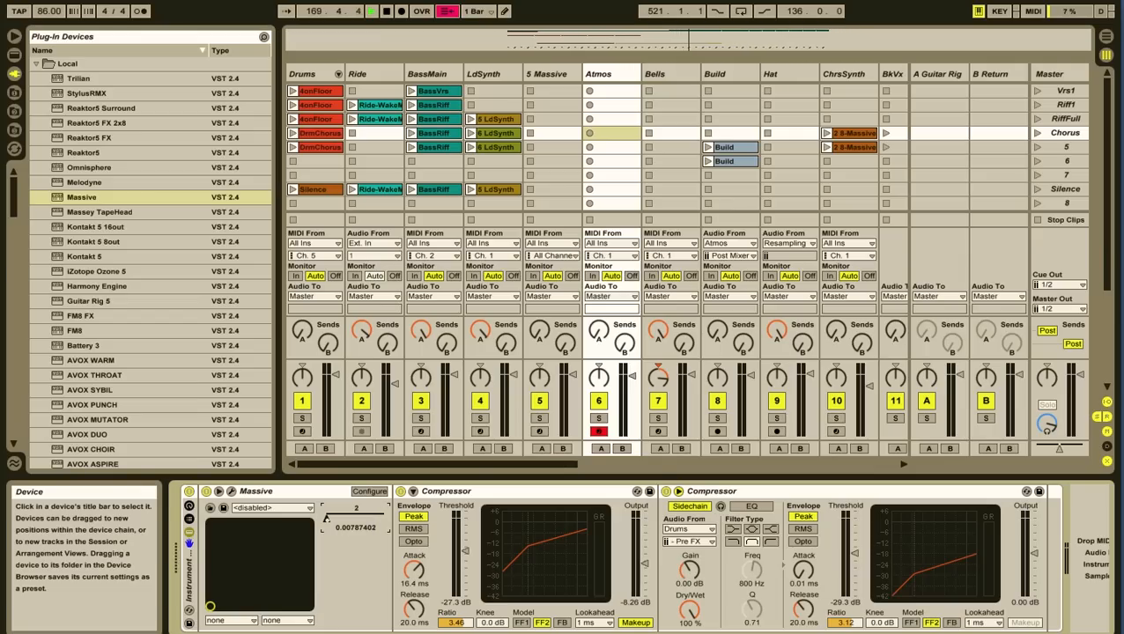
# Step: Review the macro 2 assignments in the Atmos track's Massive and disarm the track for recording
pyautogui.click(231, 490)
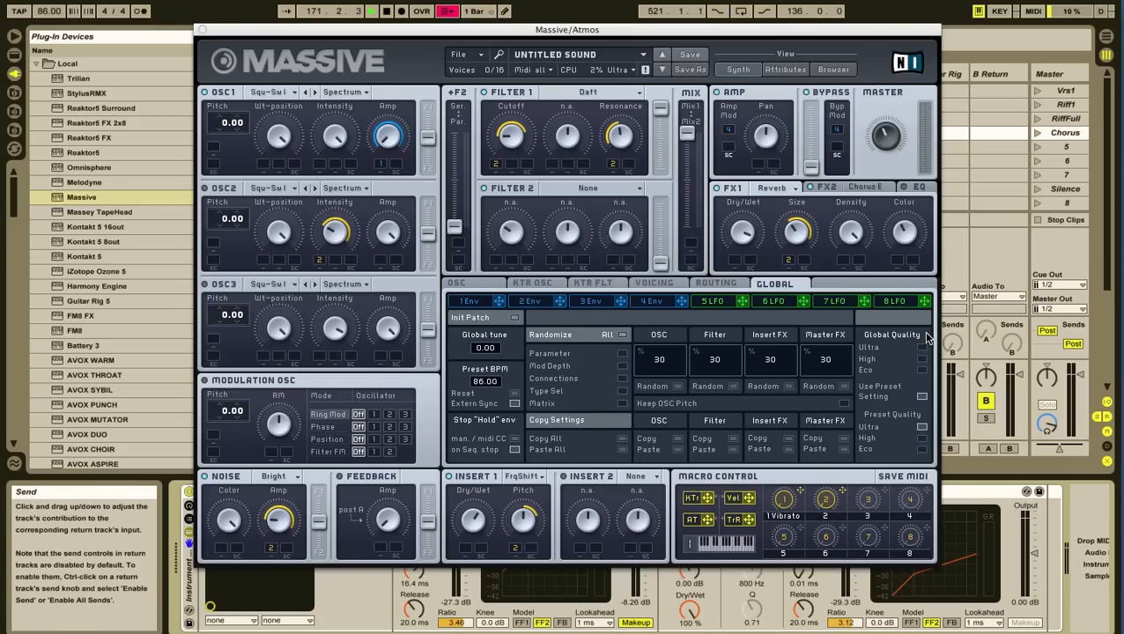
pyautogui.click(201, 31)
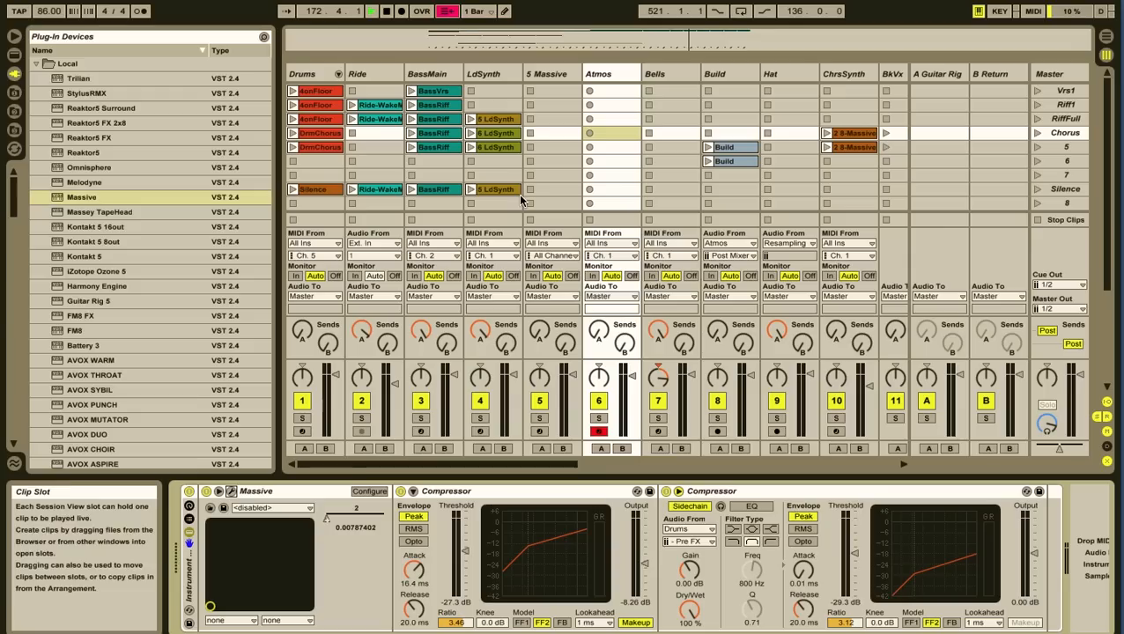
pyautogui.click(600, 431)
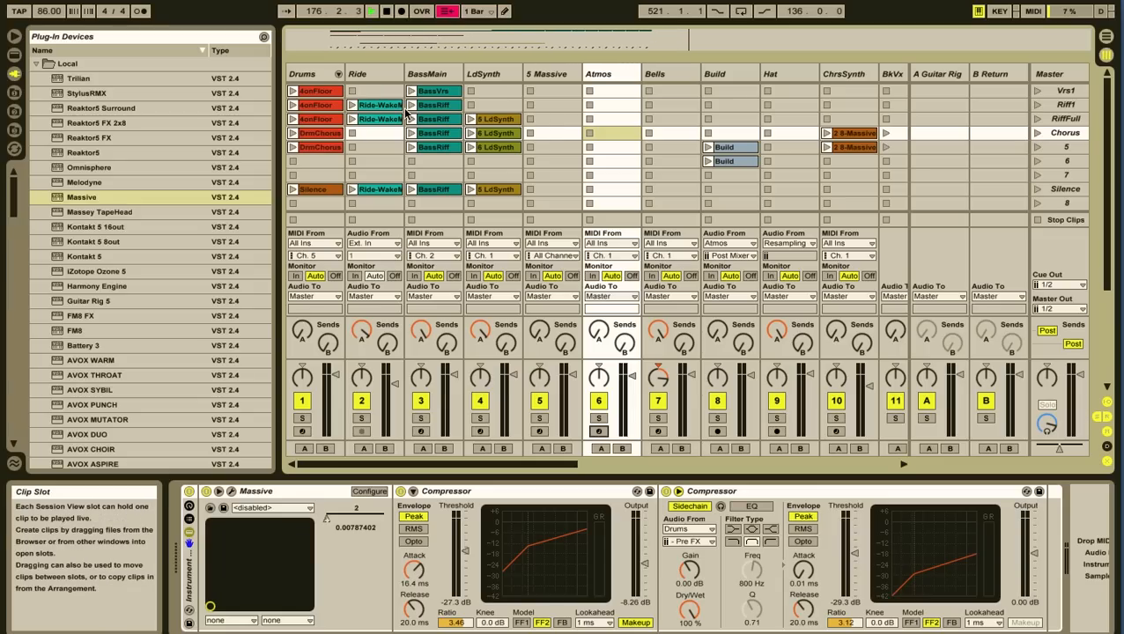
# Step: Play the Chorus scene and look over its clips across all tracks
pyautogui.click(1037, 133)
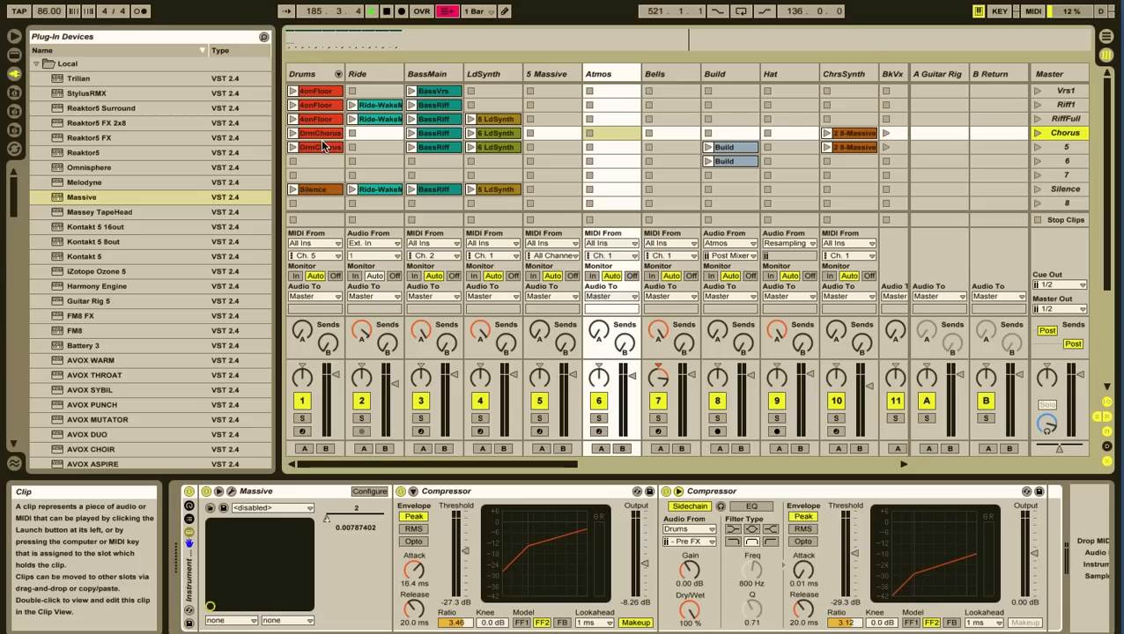
pyautogui.hscroll(10, 437, 149)
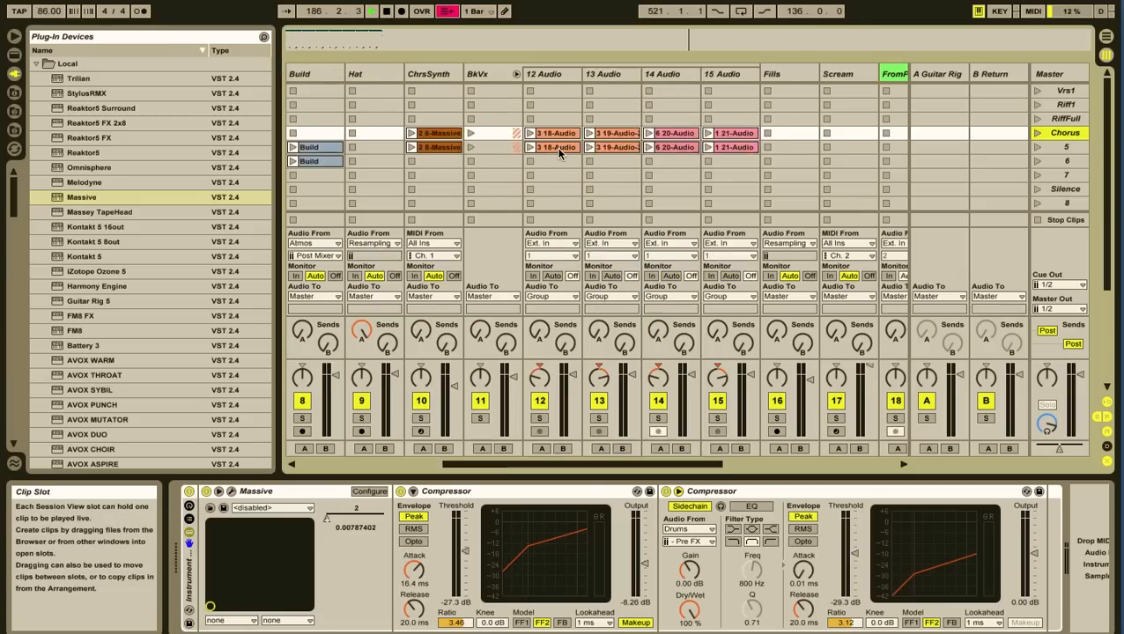
pyautogui.hscroll(-10, 344, 148)
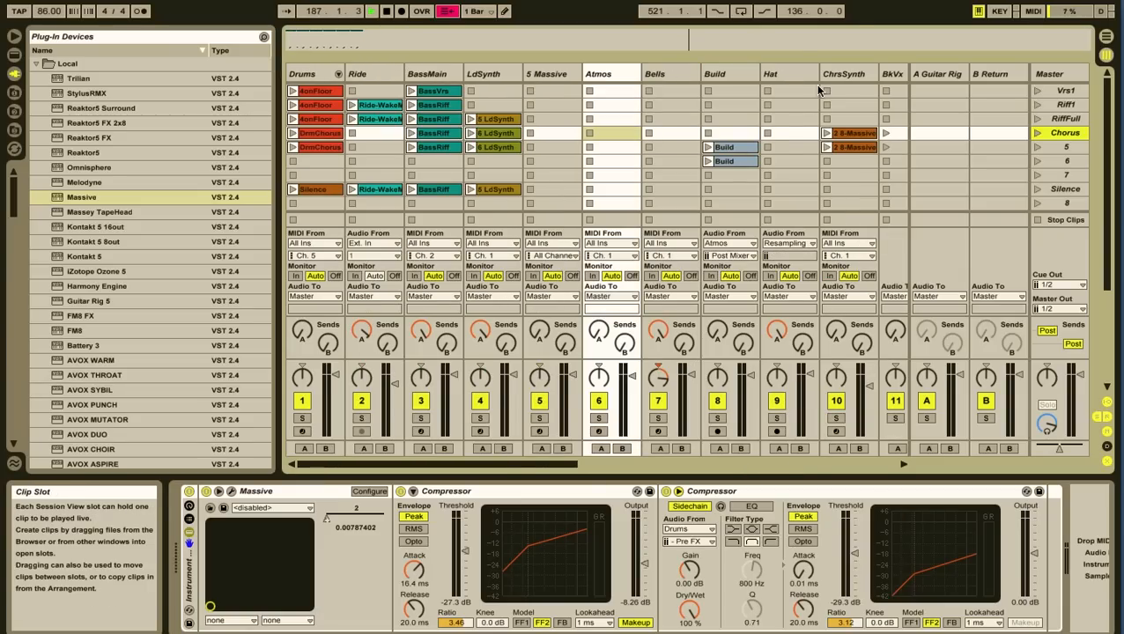
pyautogui.click(1039, 133)
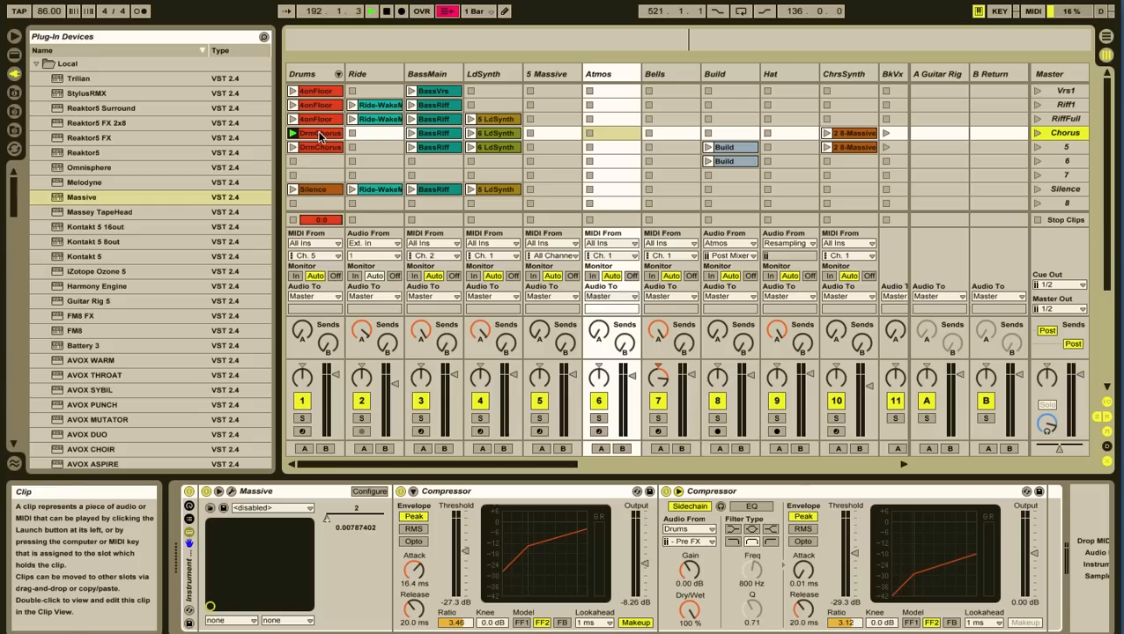
# Step: Solo the Drums track and launch its DrmChorus clip in the Chorus scene
pyautogui.click(315, 74)
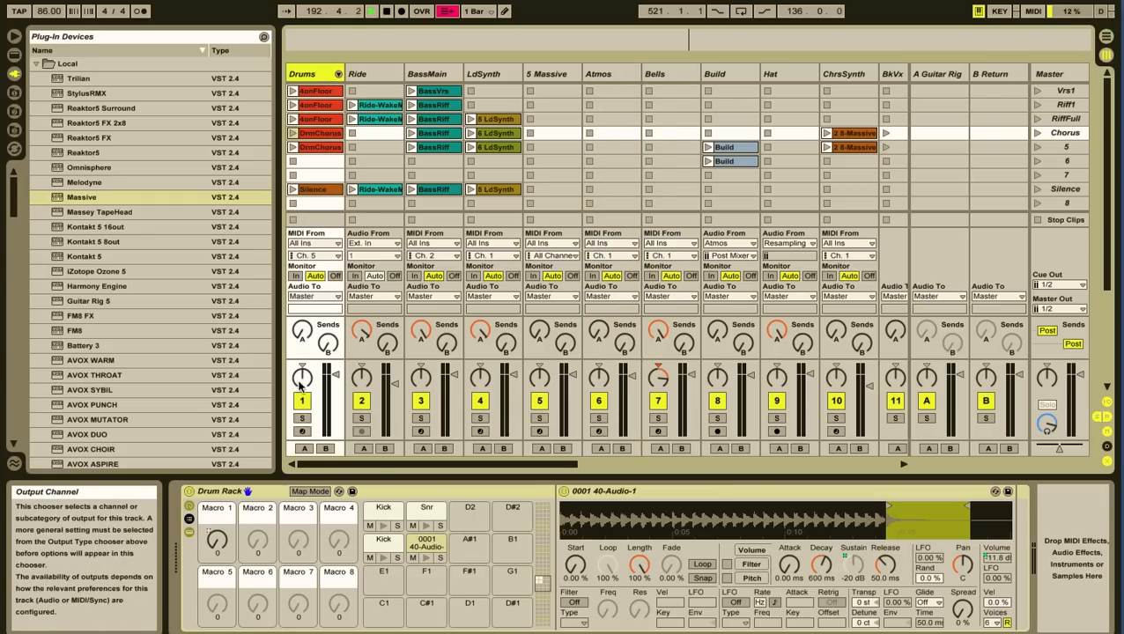
pyautogui.click(302, 420)
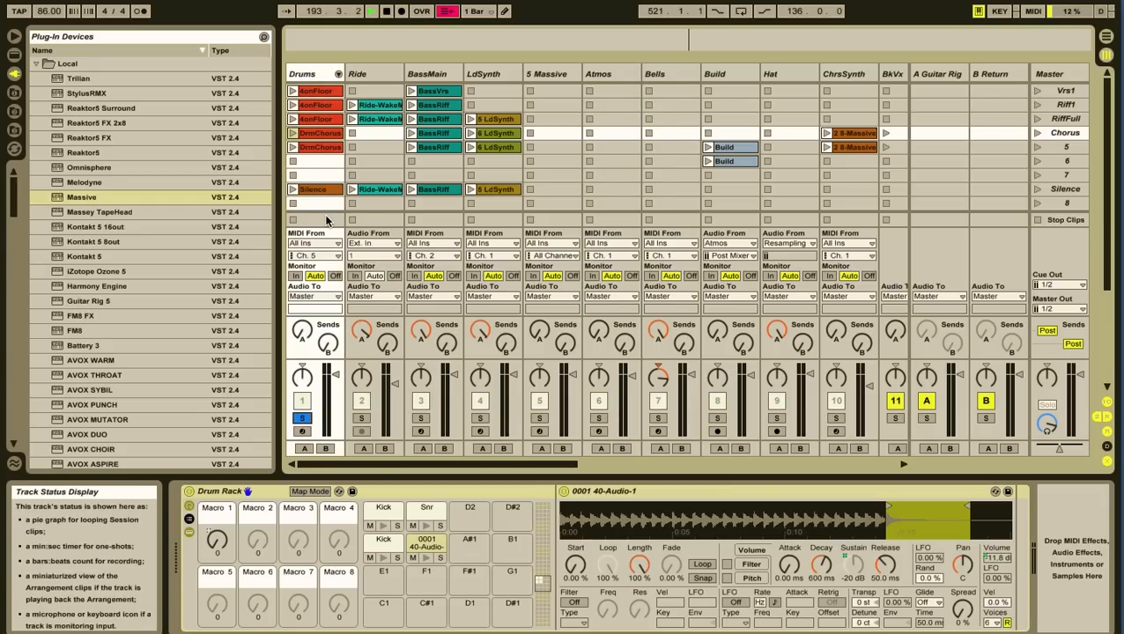
pyautogui.click(295, 138)
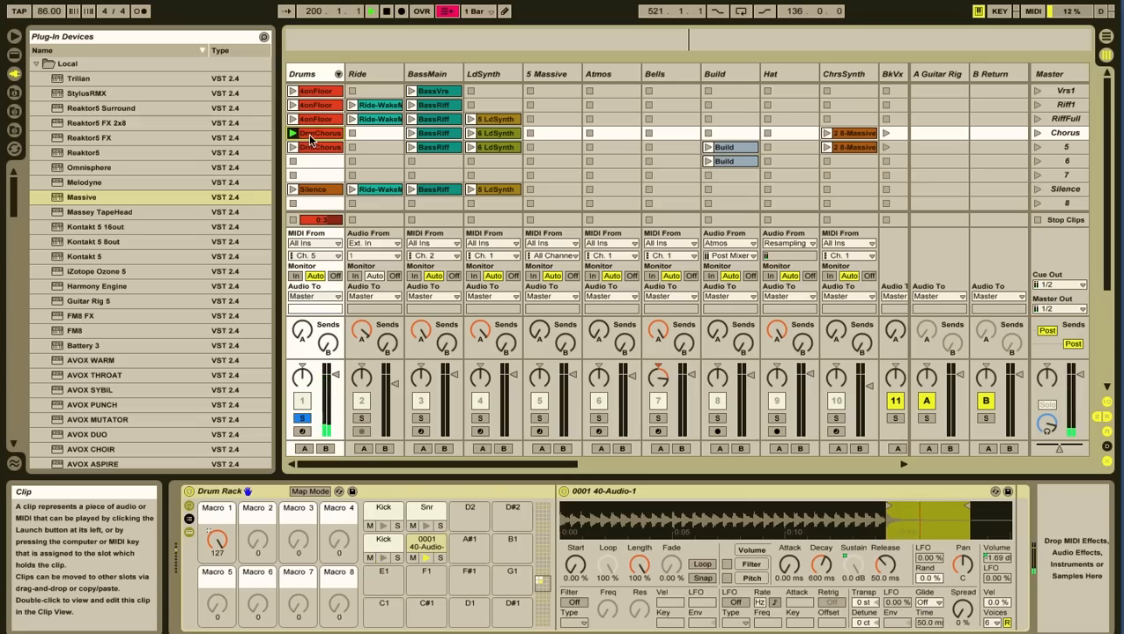
# Step: Select the 0001 40-Audio pad in the Drum Rack and turn Macro 1 down to 0
pyautogui.click(227, 494)
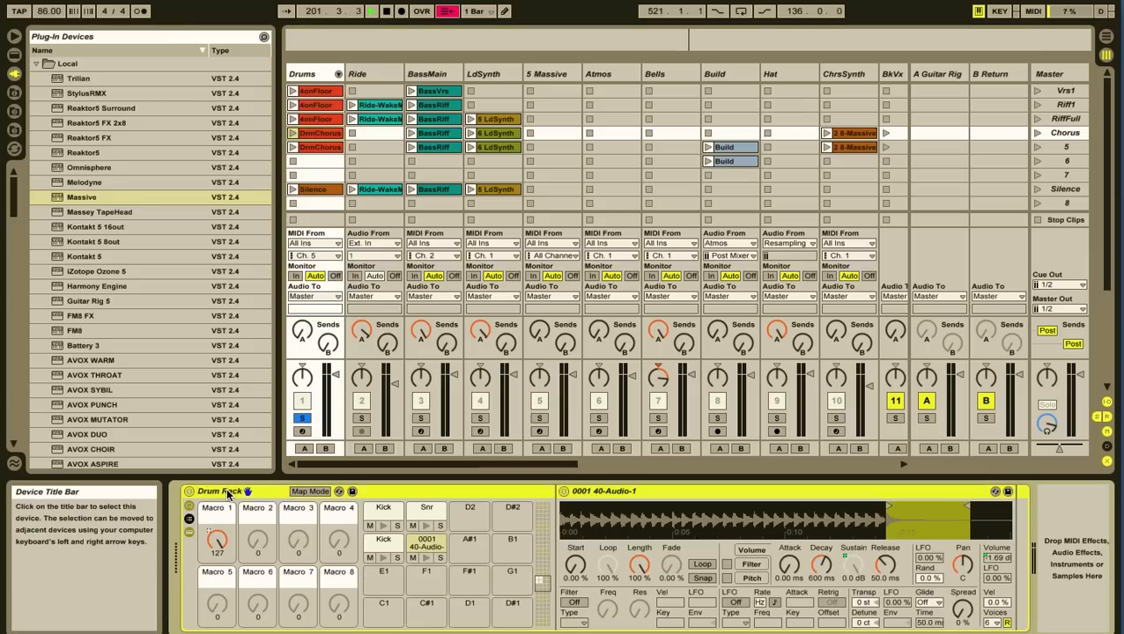
pyautogui.click(424, 546)
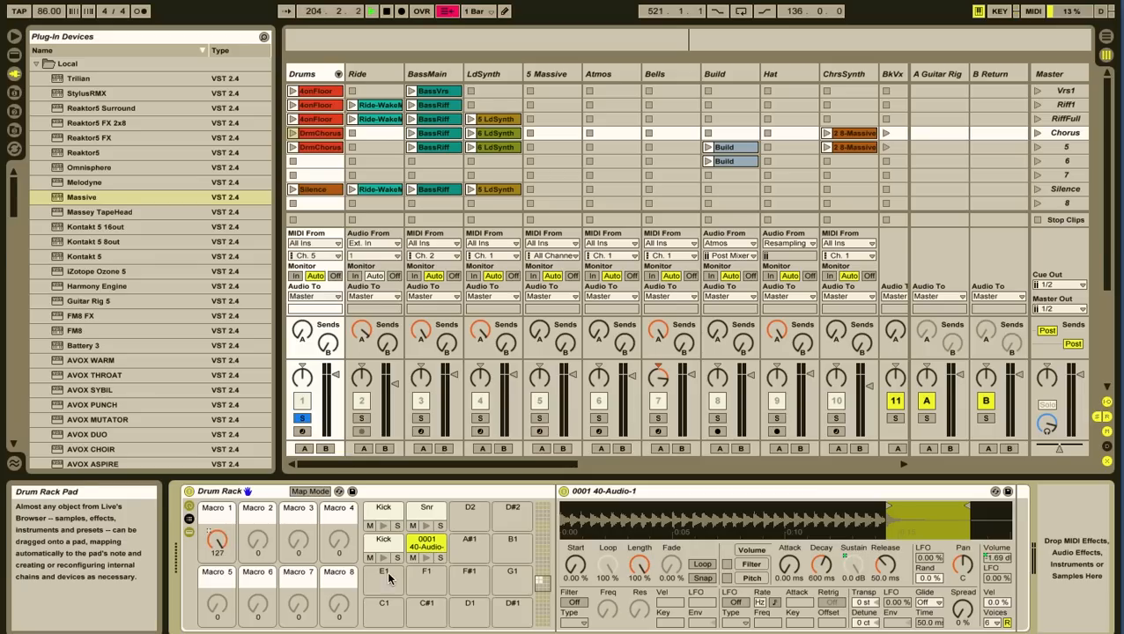
pyautogui.moveTo(216, 539); pyautogui.dragTo(220, 550)
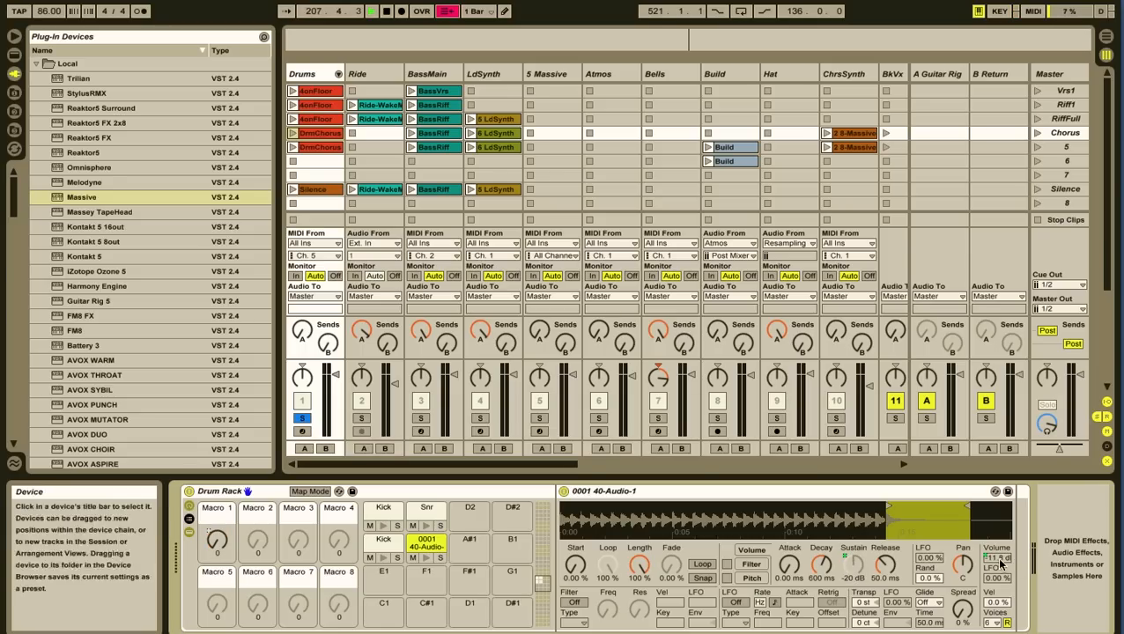
# Step: Solo the 0001 40-Audio pad to audition its volume with Macro 1 at 127 in the Chorus scene, and select the Kick pad below Kick
pyautogui.click(440, 557)
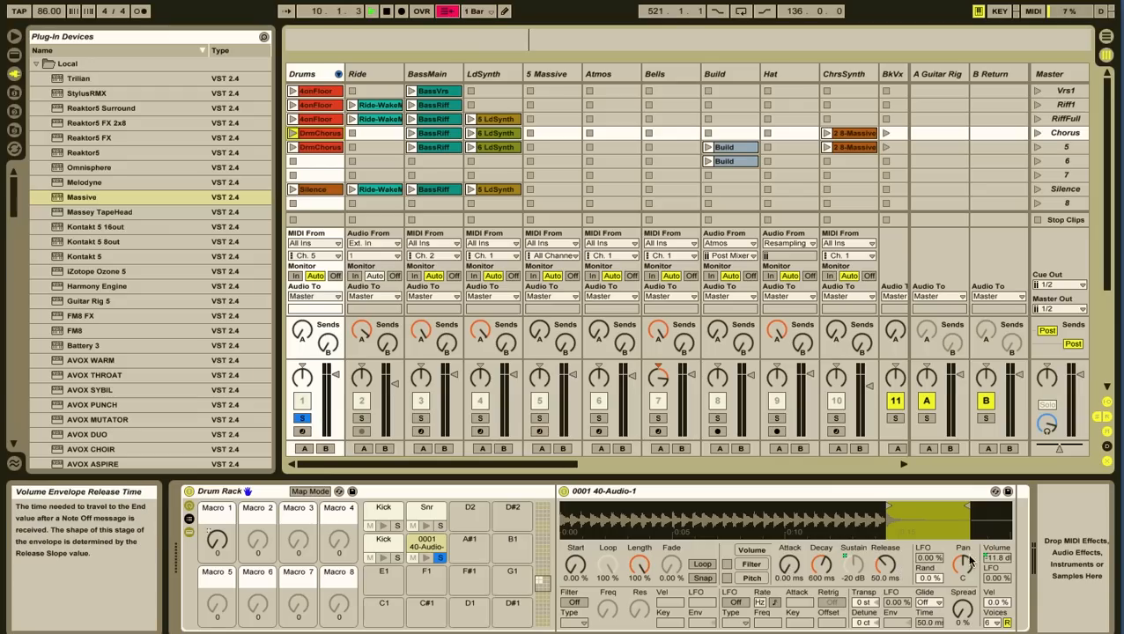
pyautogui.moveTo(997, 560); pyautogui.dragTo(999, 567)
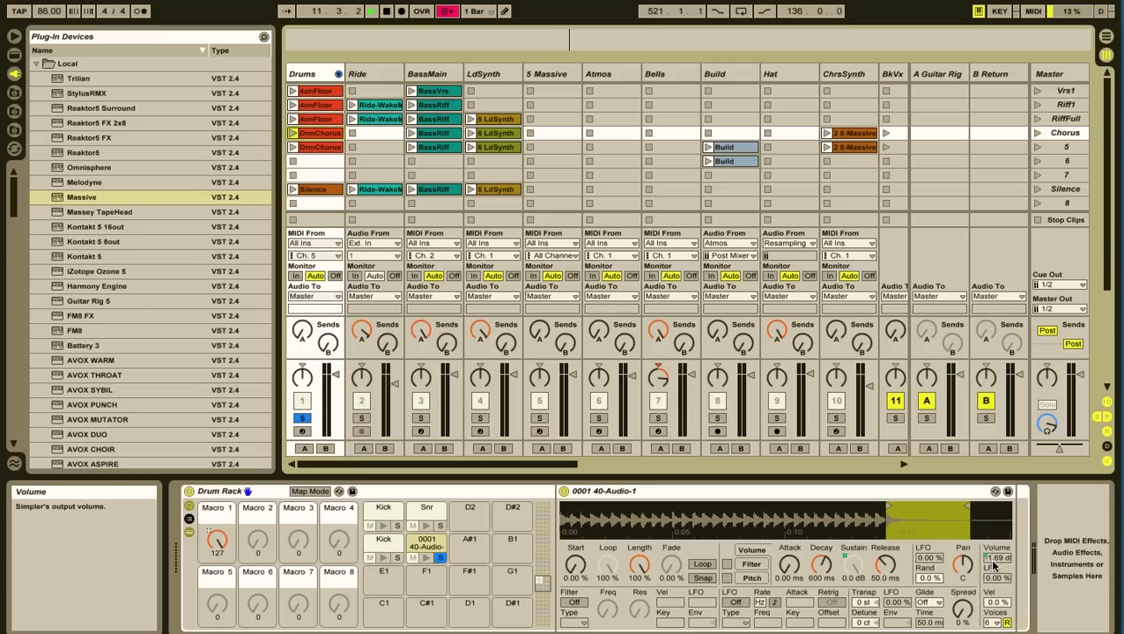
pyautogui.click(1038, 133)
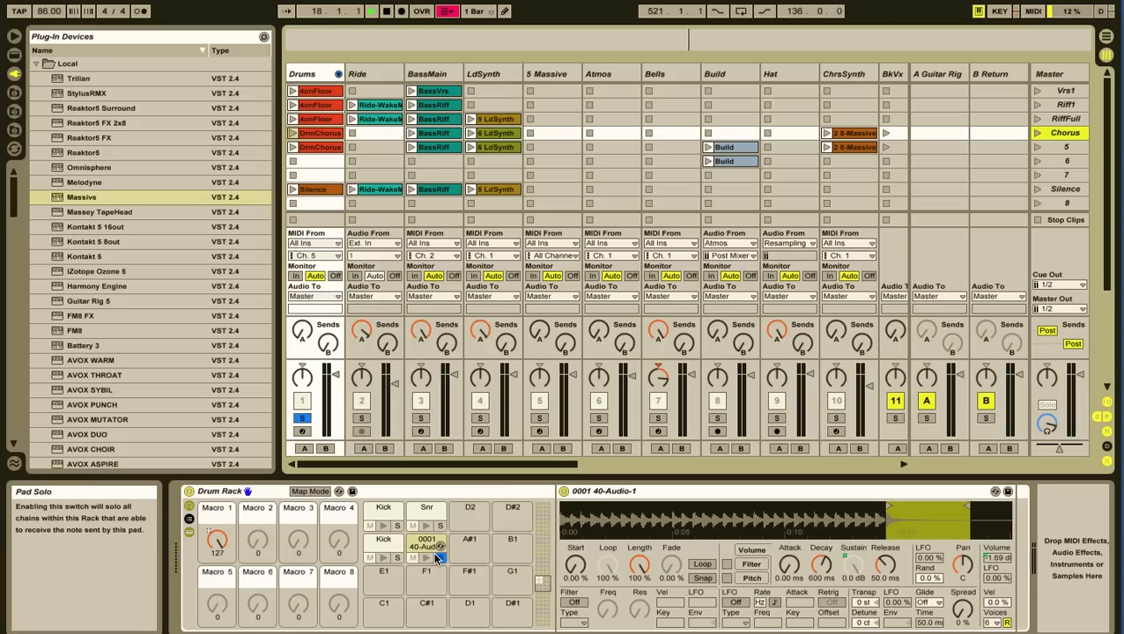
pyautogui.click(385, 542)
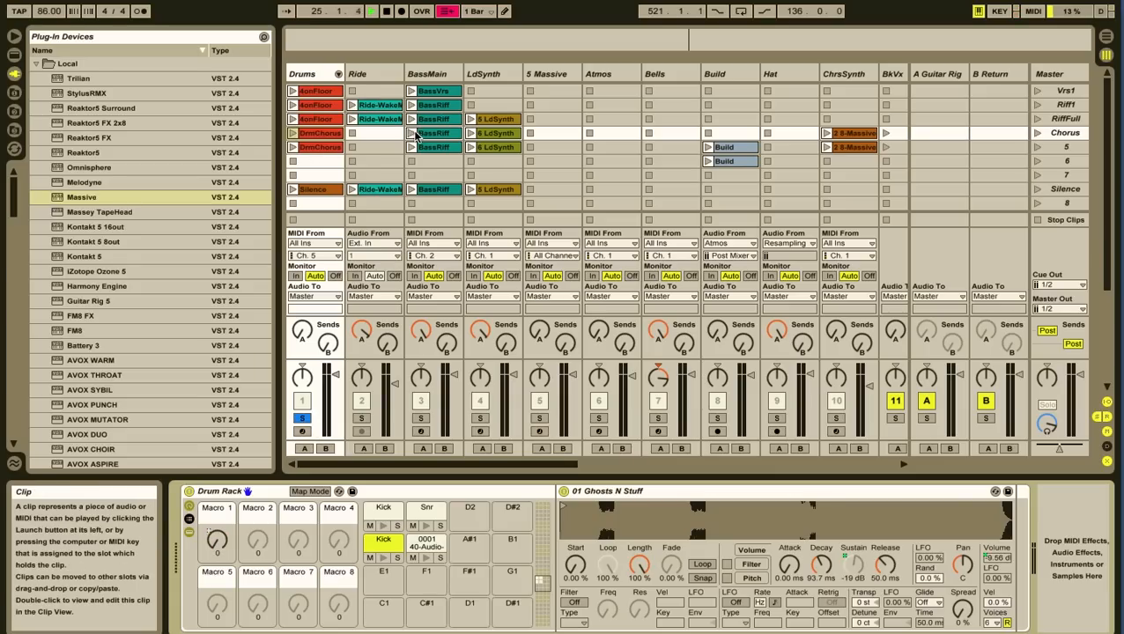
# Step: Launch and solo BassMain's BassRiff clip in the Chorus scene, and view the track's Guitar Rig 5 effects rack
pyautogui.click(414, 133)
pyautogui.click(420, 419)
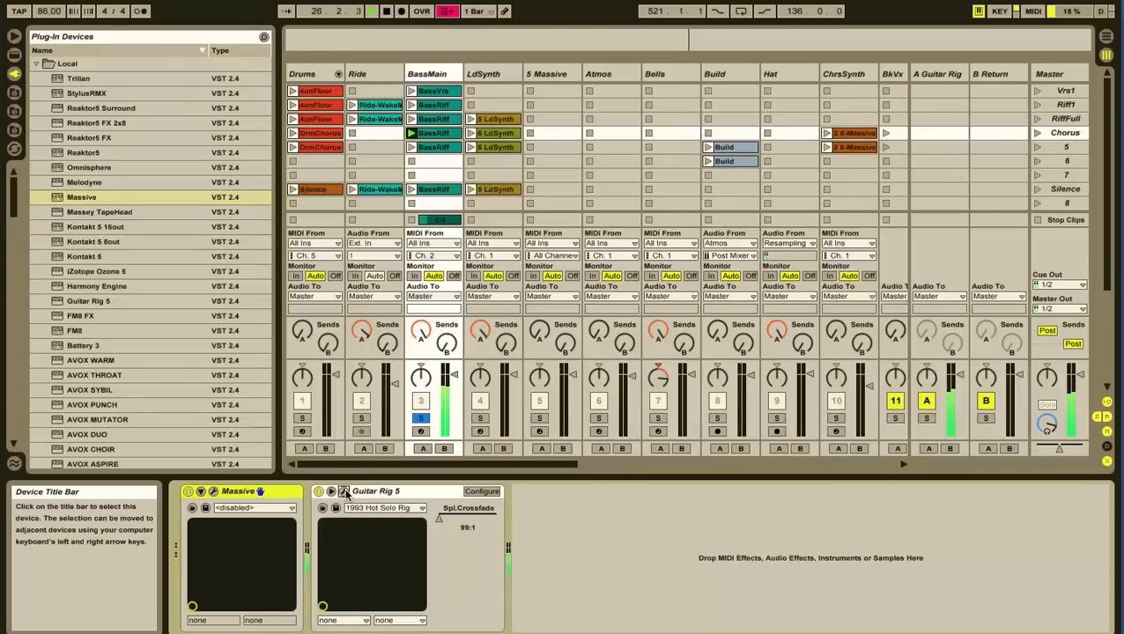
pyautogui.click(343, 490)
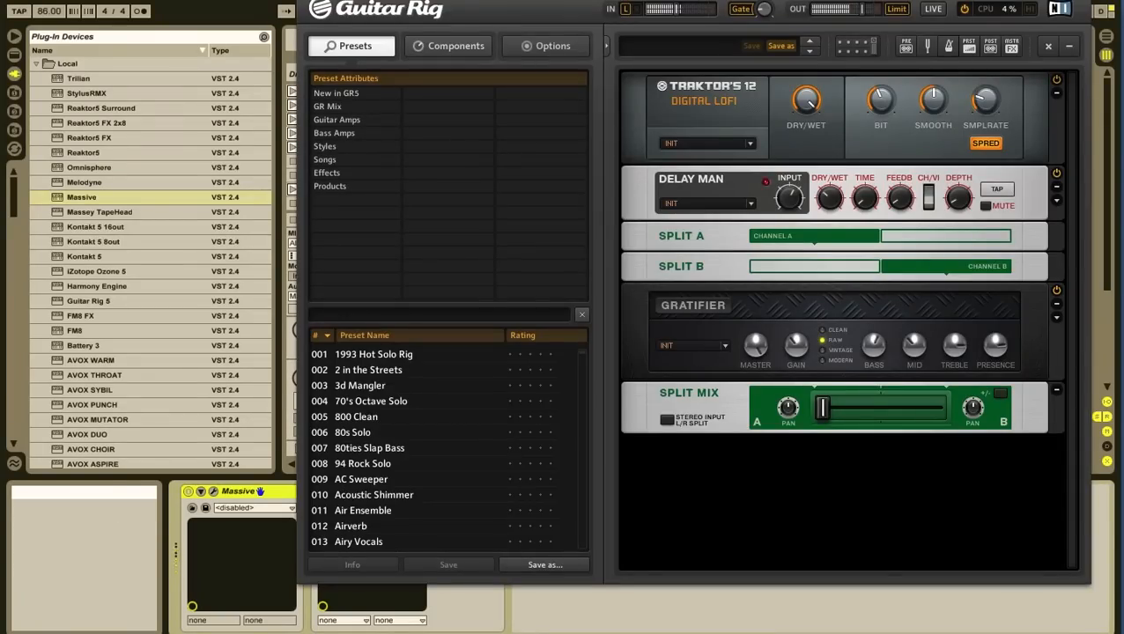
pyautogui.click(305, 1)
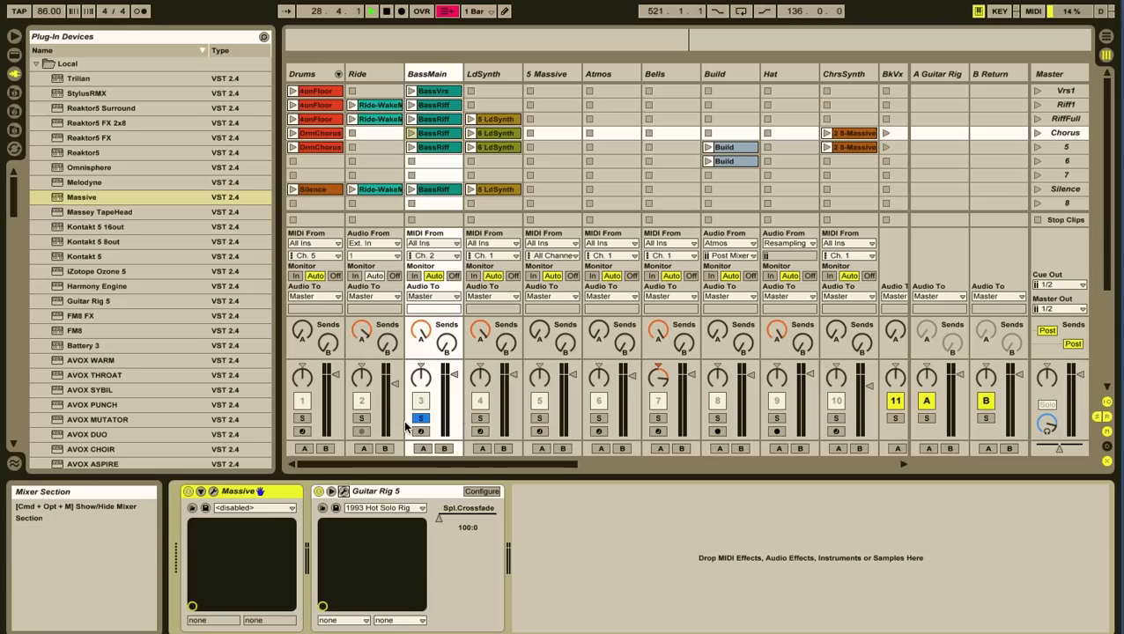
# Step: Map Guitar Rig 5's Spl.Crossfade parameter on the BassMain track to MIDI CC 48 on channel 1
pyautogui.click(459, 518)
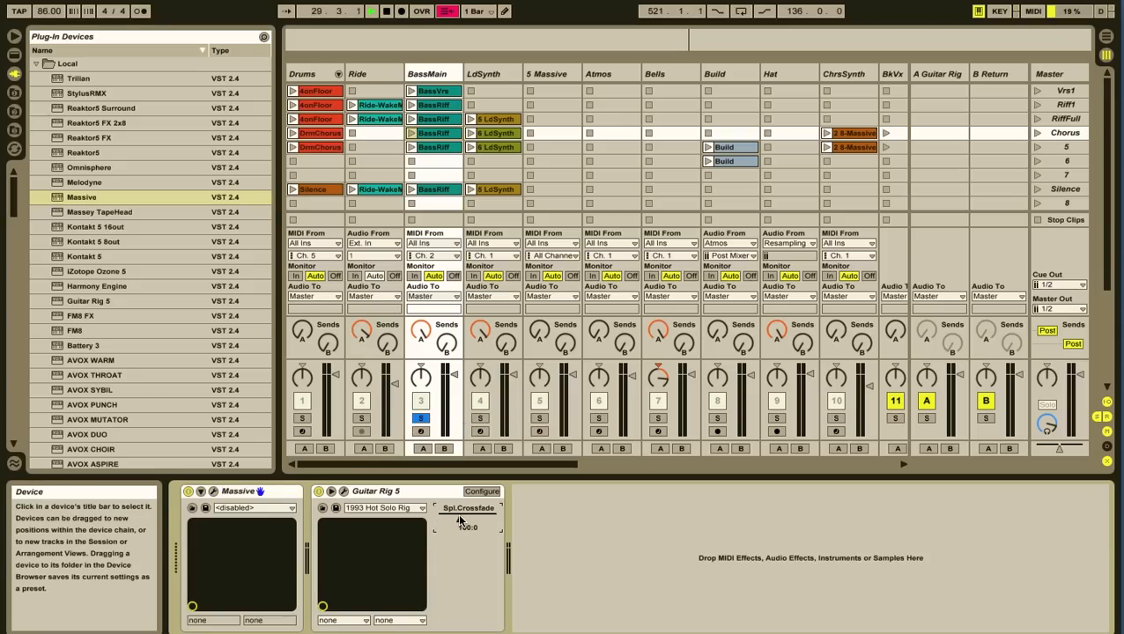
pyautogui.hotkey('ctrl', 'm')
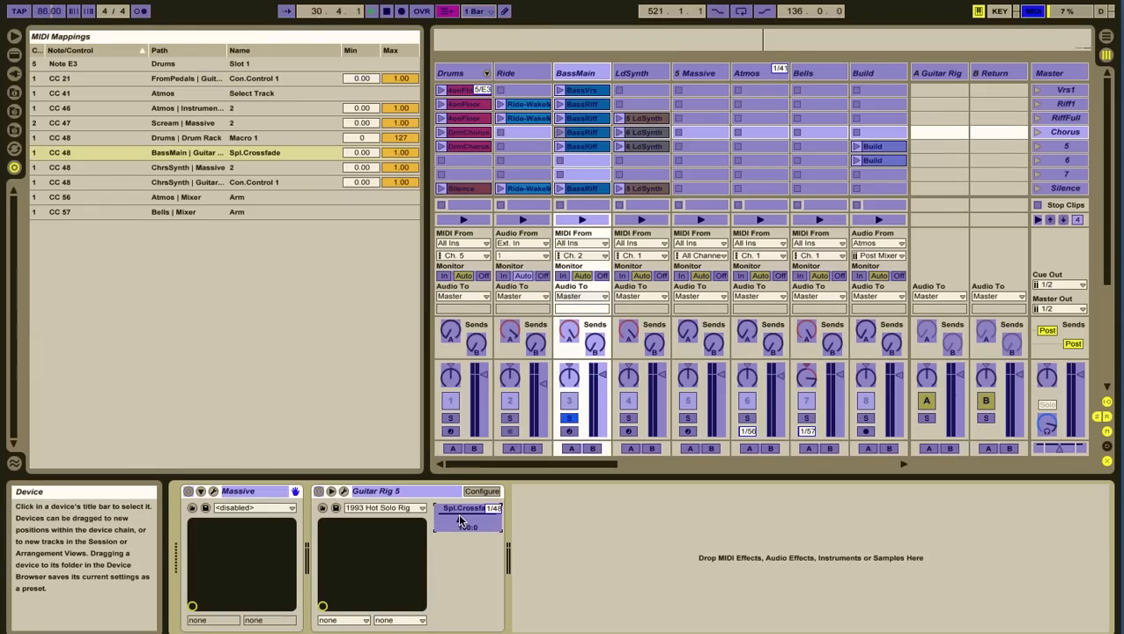
pyautogui.hotkey('ctrl', 'm')
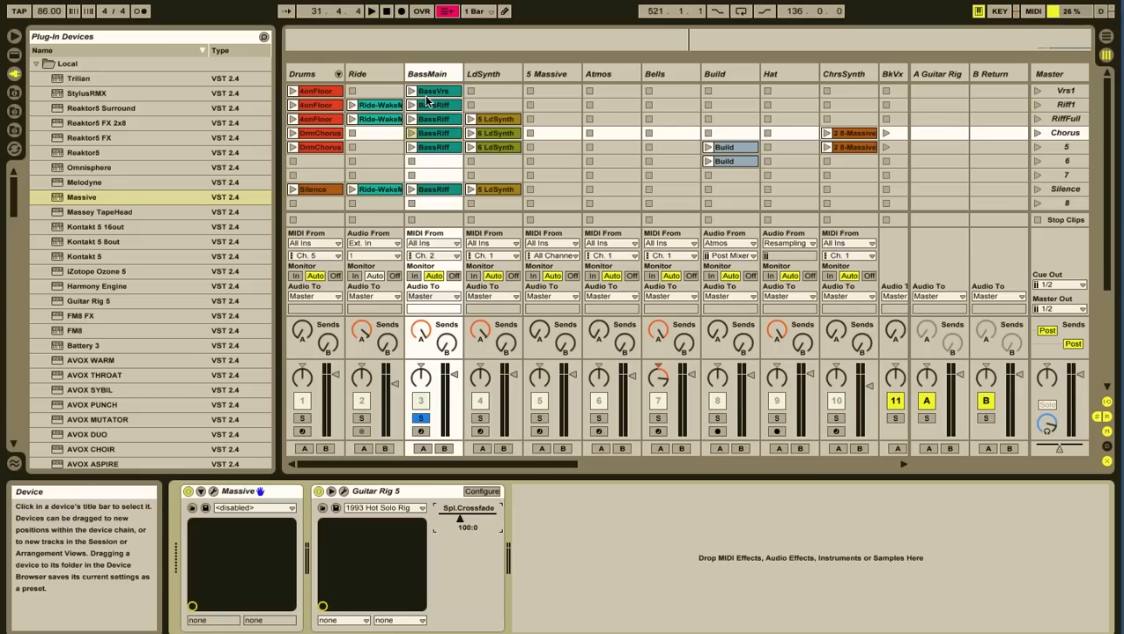
# Step: Play BassMain's BassRiff clip in the Chorus scene and examine Guitar Rig 5's Split Mix crossfade between channels A and B
pyautogui.click(410, 133)
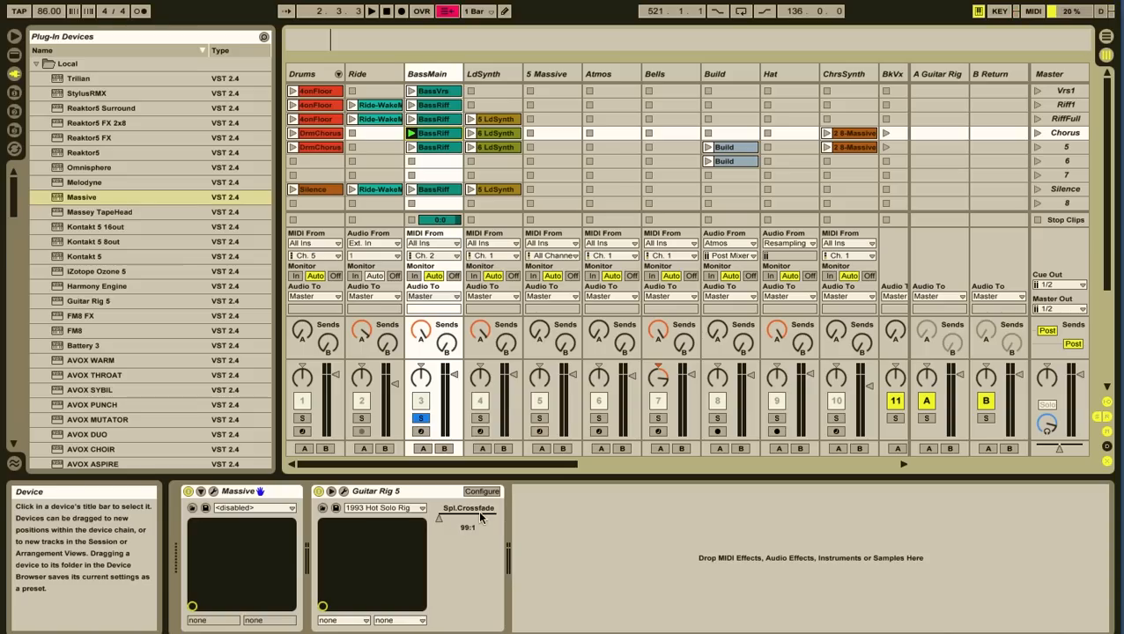
pyautogui.click(481, 490)
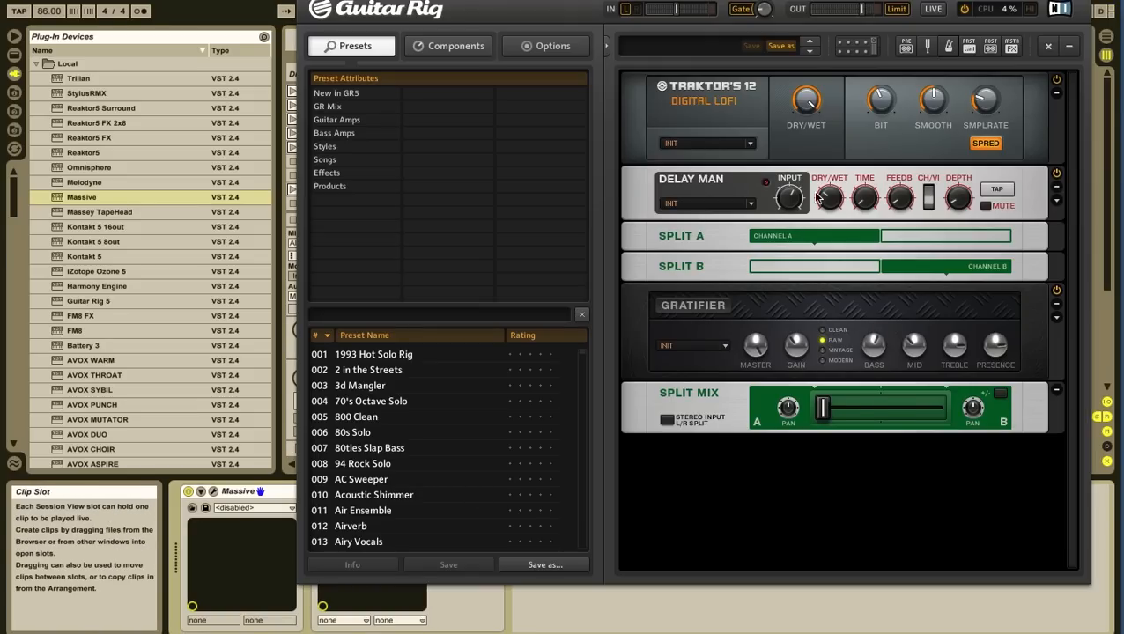
pyautogui.moveTo(929, 408); pyautogui.dragTo(821, 409)
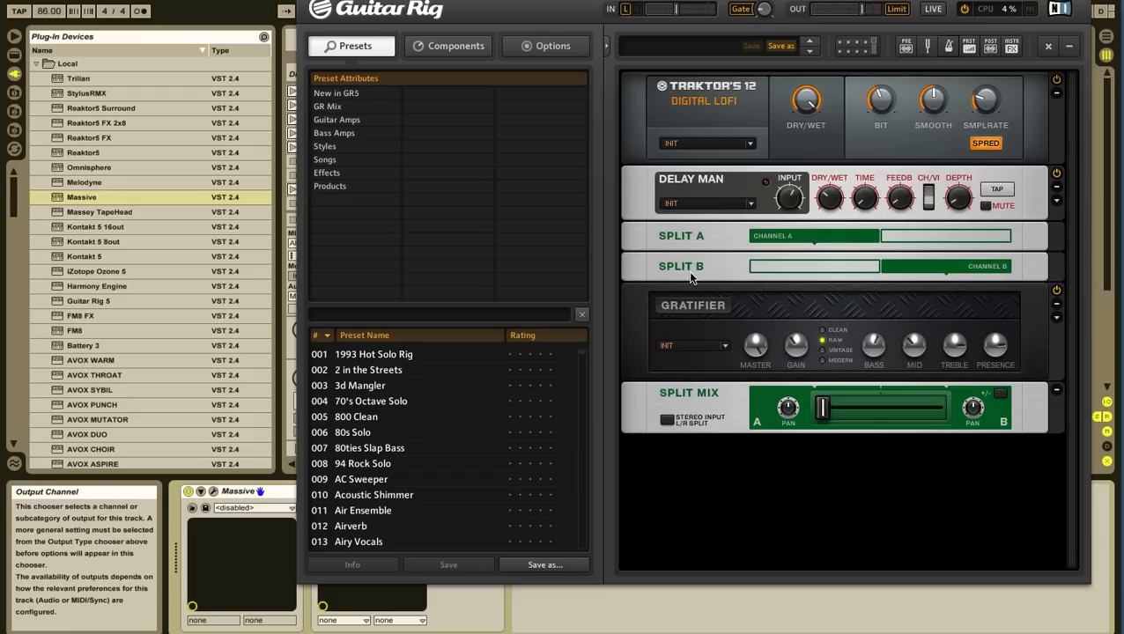
# Step: Sweep Guitar Rig 5's Split Mix crossfade fully from channel A to channel B, and close the plug-in window
pyautogui.moveTo(852, 381); pyautogui.dragTo(861, 409)
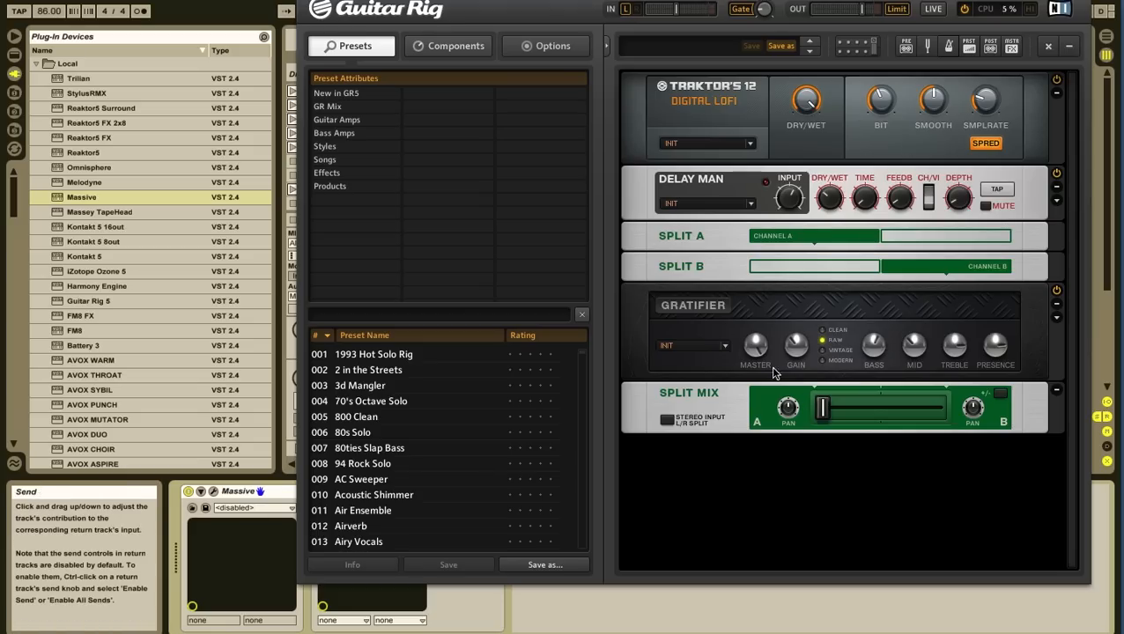
pyautogui.moveTo(821, 408); pyautogui.dragTo(940, 411)
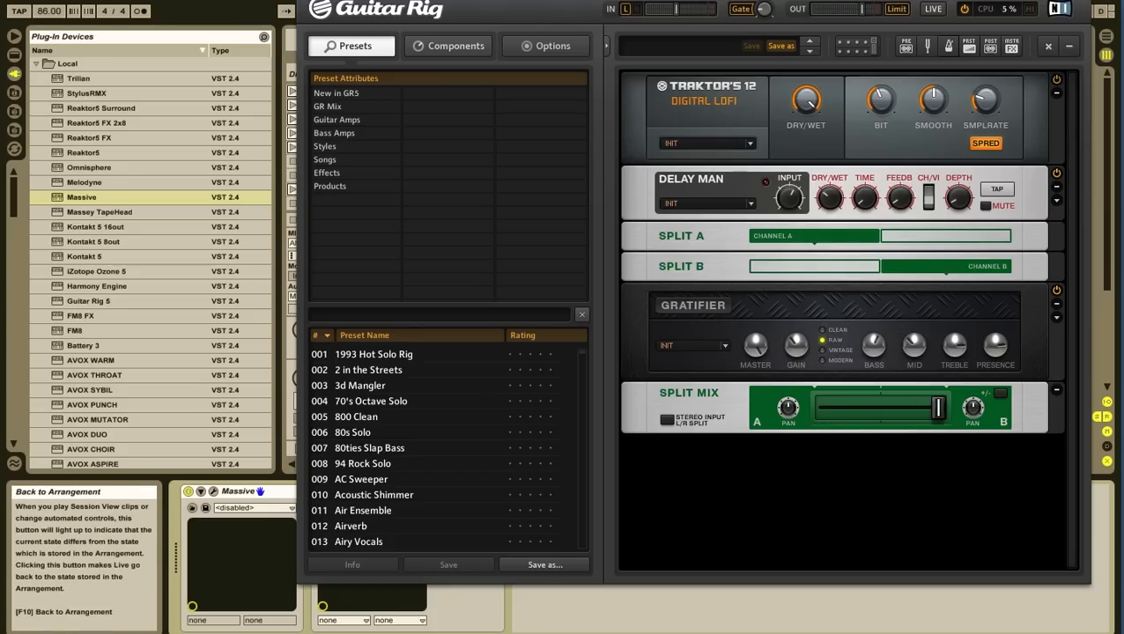
pyautogui.click(306, 0)
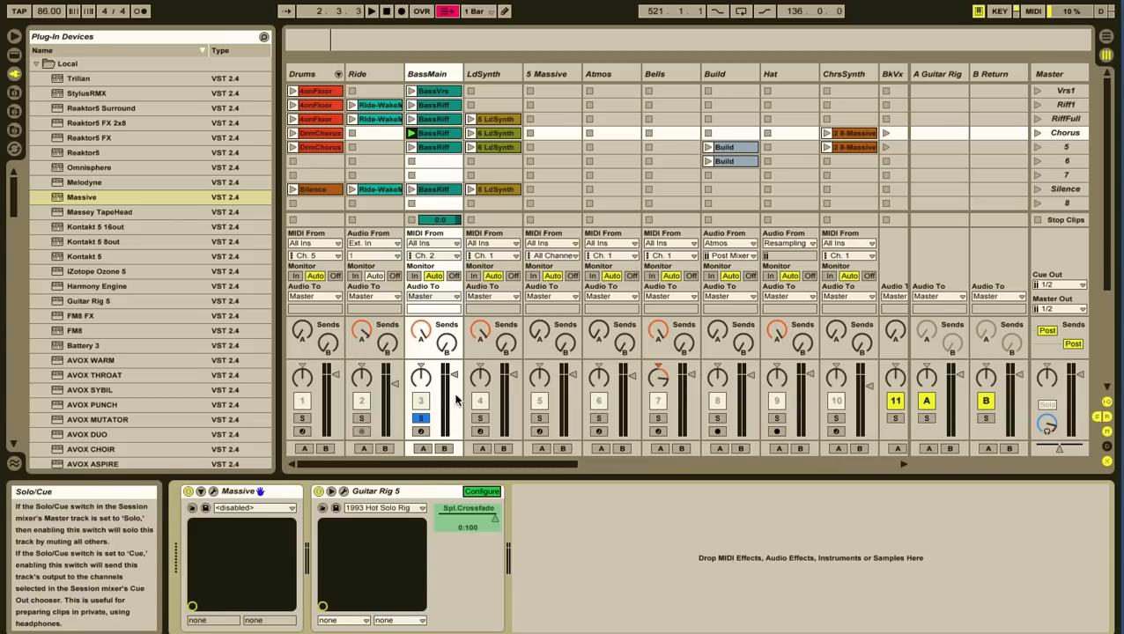
# Step: Play the Chorus scene with ChrsSynth soloed, try Guitar Rig's Split Mix crossfade from channel A towards B, and hide the plug-in window
pyautogui.click(1036, 133)
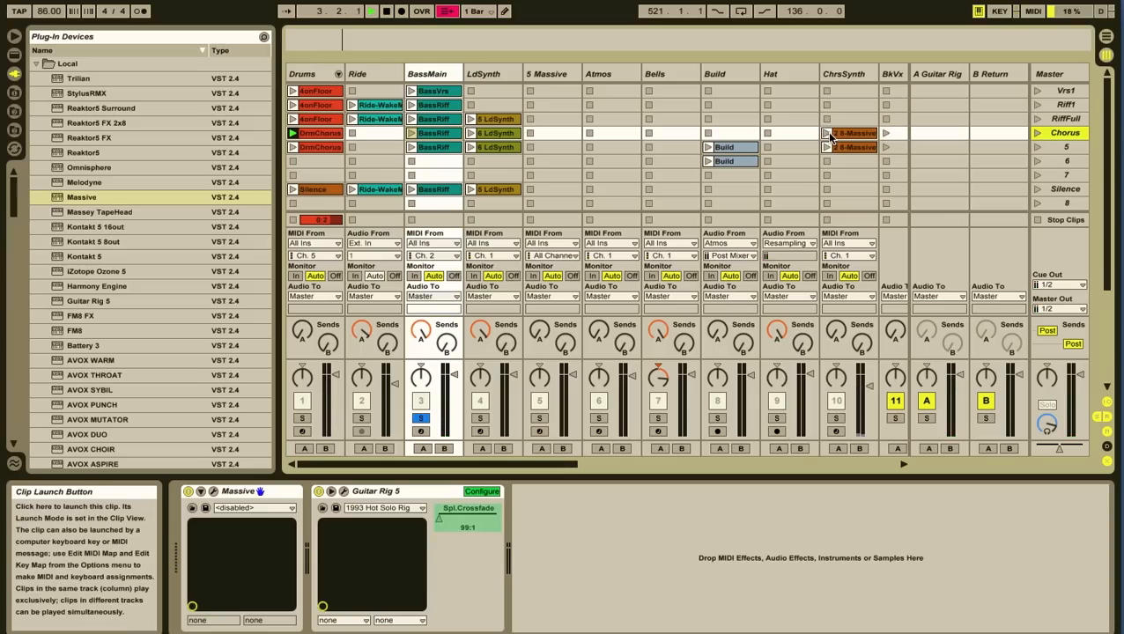
pyautogui.click(836, 418)
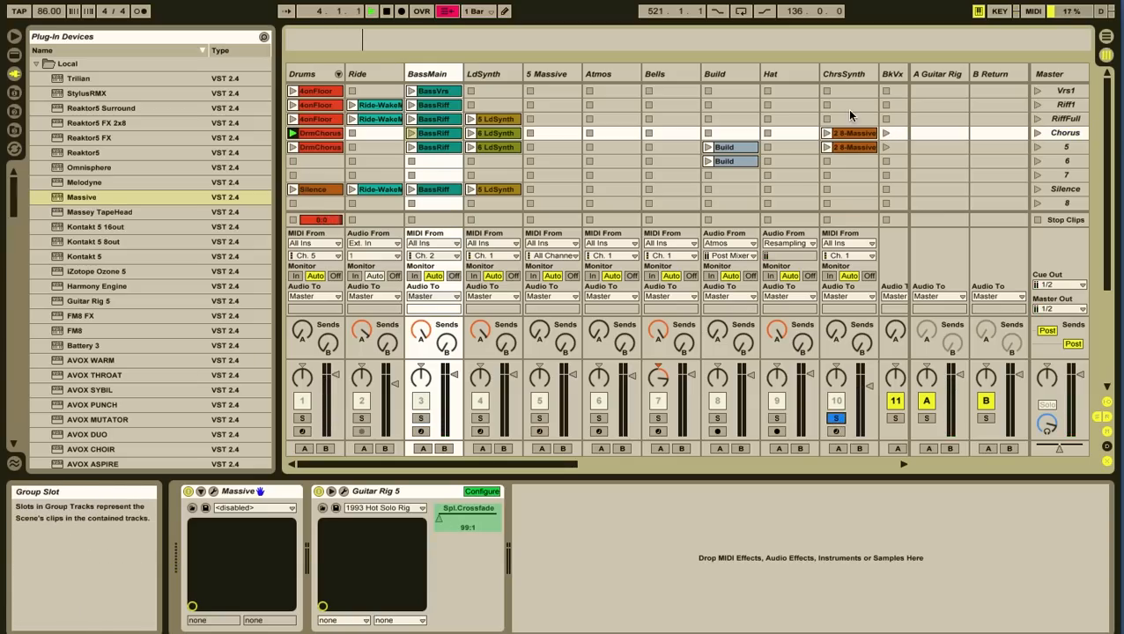
pyautogui.click(1040, 134)
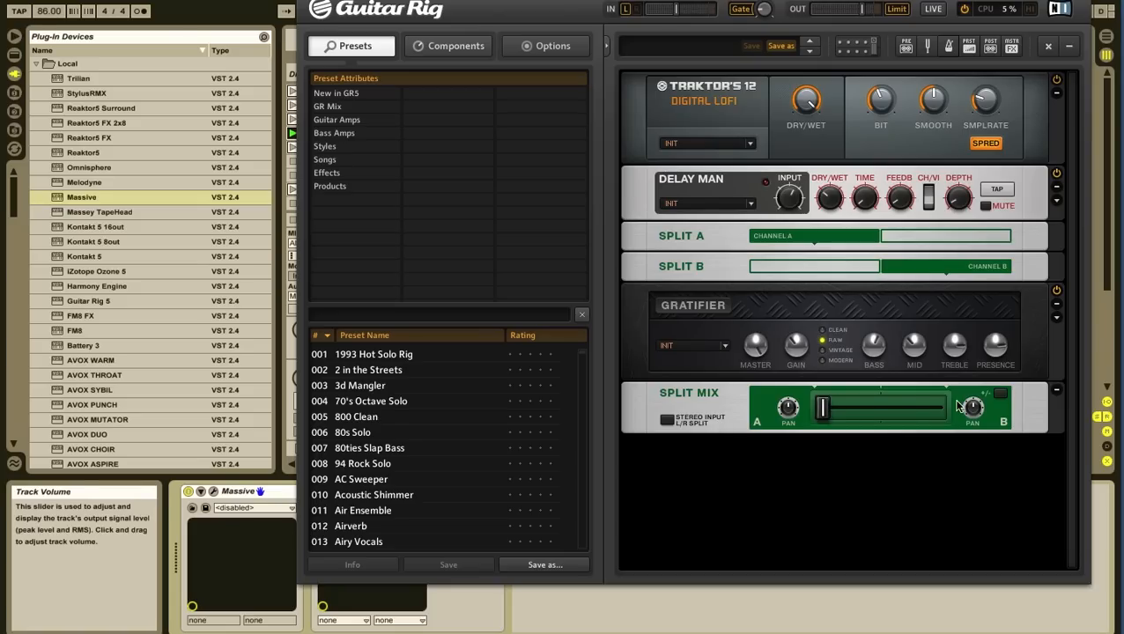
pyautogui.moveTo(820, 407); pyautogui.dragTo(887, 407)
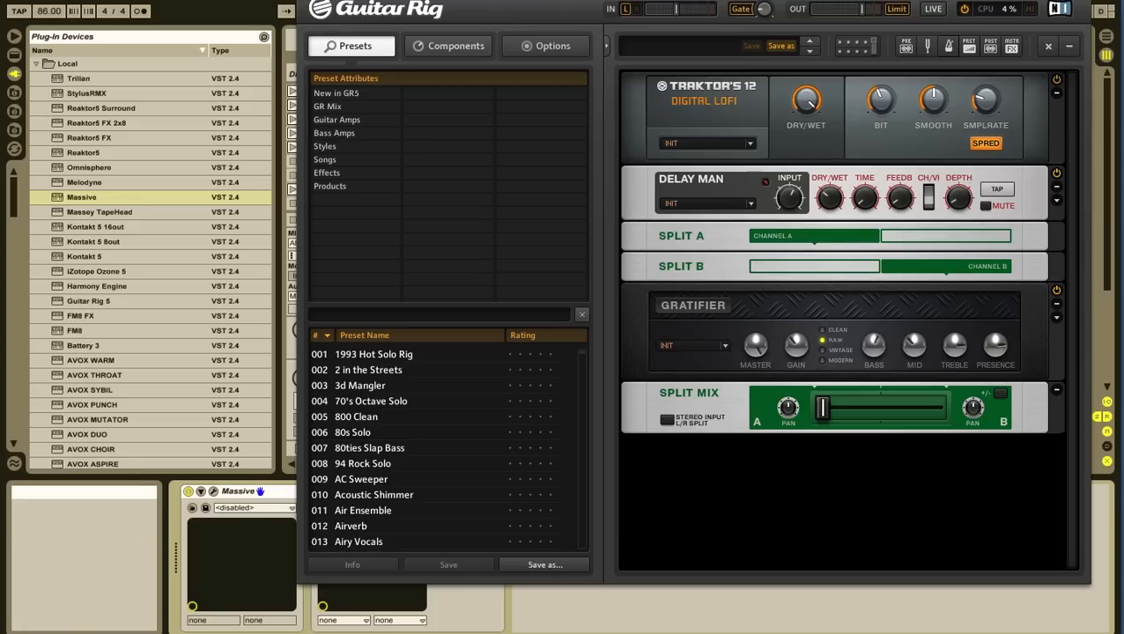
pyautogui.press('alt+super+p')
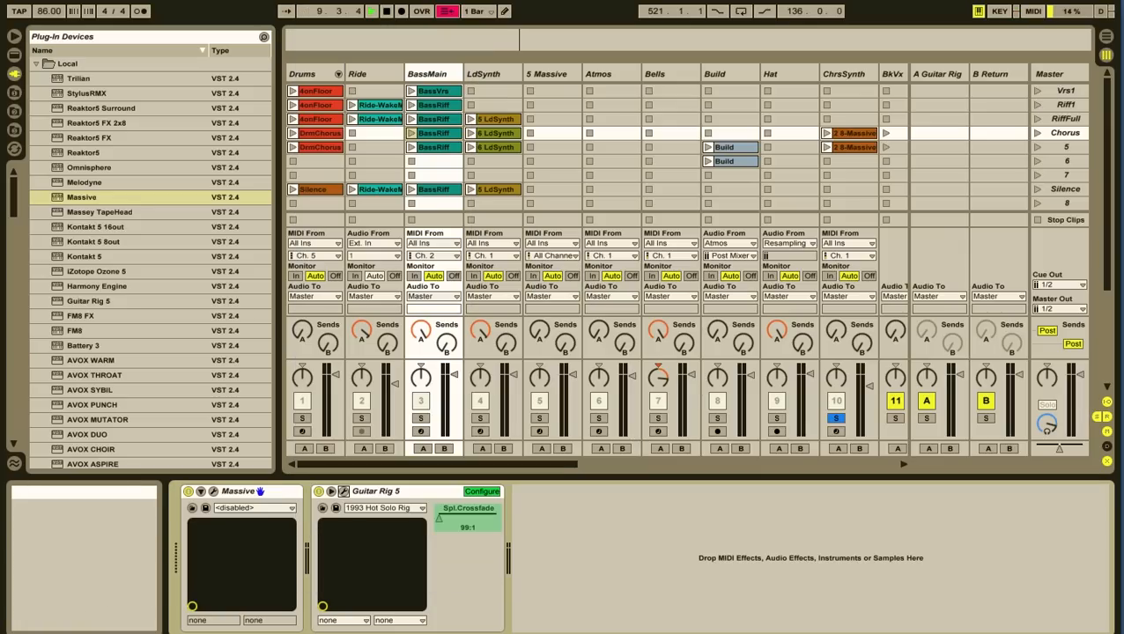
# Step: Unsolo the ChrsSynth track and relaunch the Chorus scene with all tracks active
pyautogui.click(836, 418)
pyautogui.click(1038, 133)
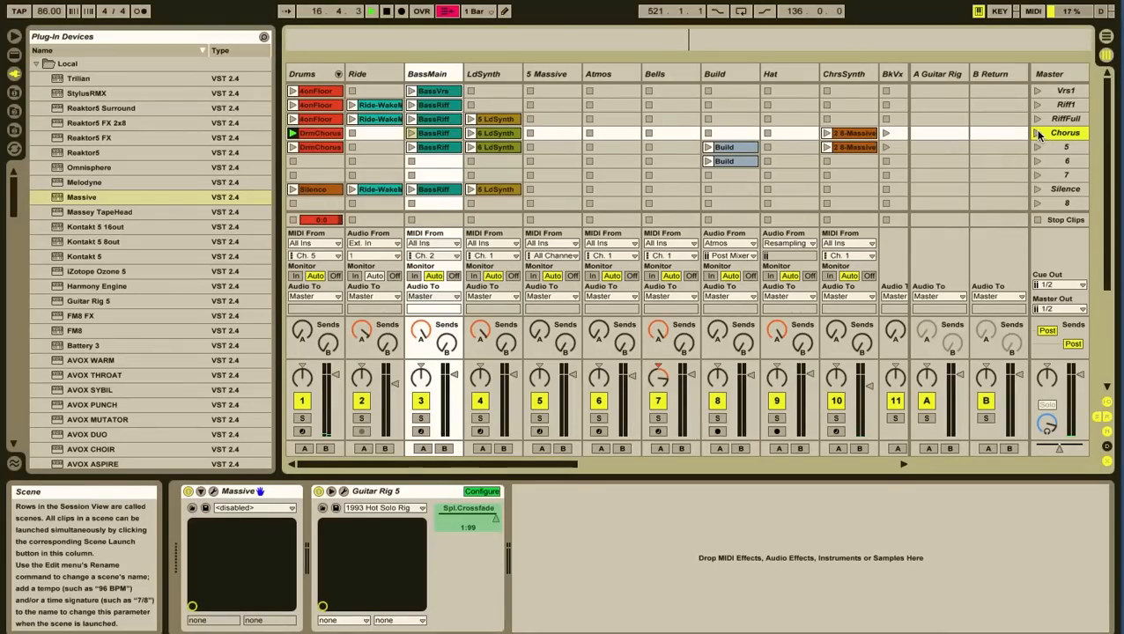
# Step: Try a minimum of 0.64 on the CC 47 MIDI mapping of Scream's Massive parameter 2, and return it to 0.00
pyautogui.press('super+m')
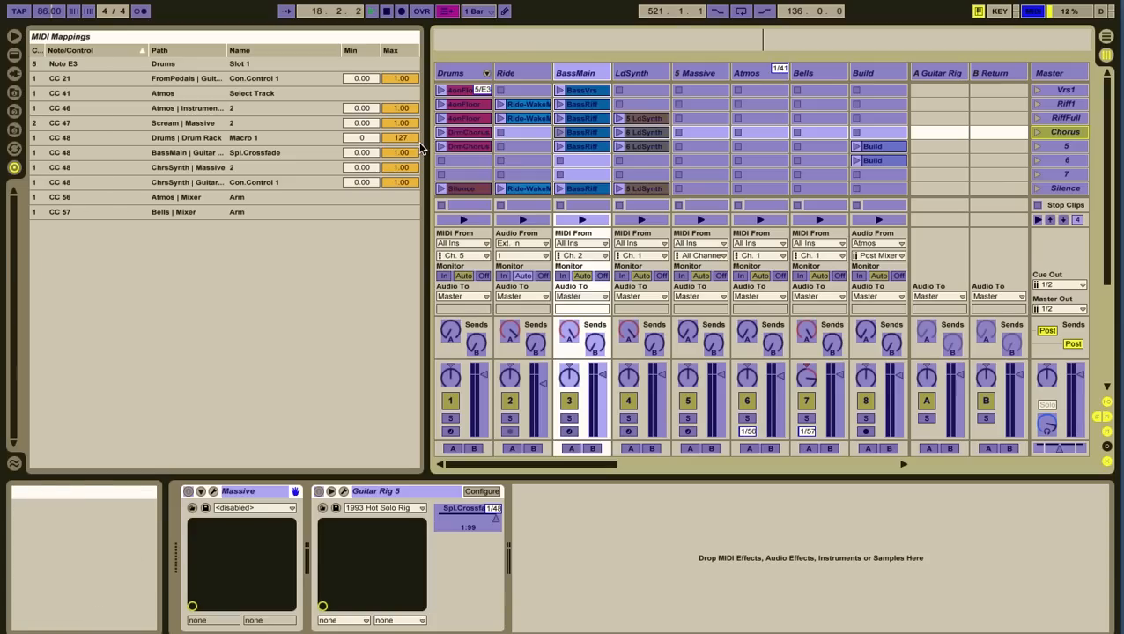
pyautogui.click(363, 124)
pyautogui.write('0.64')
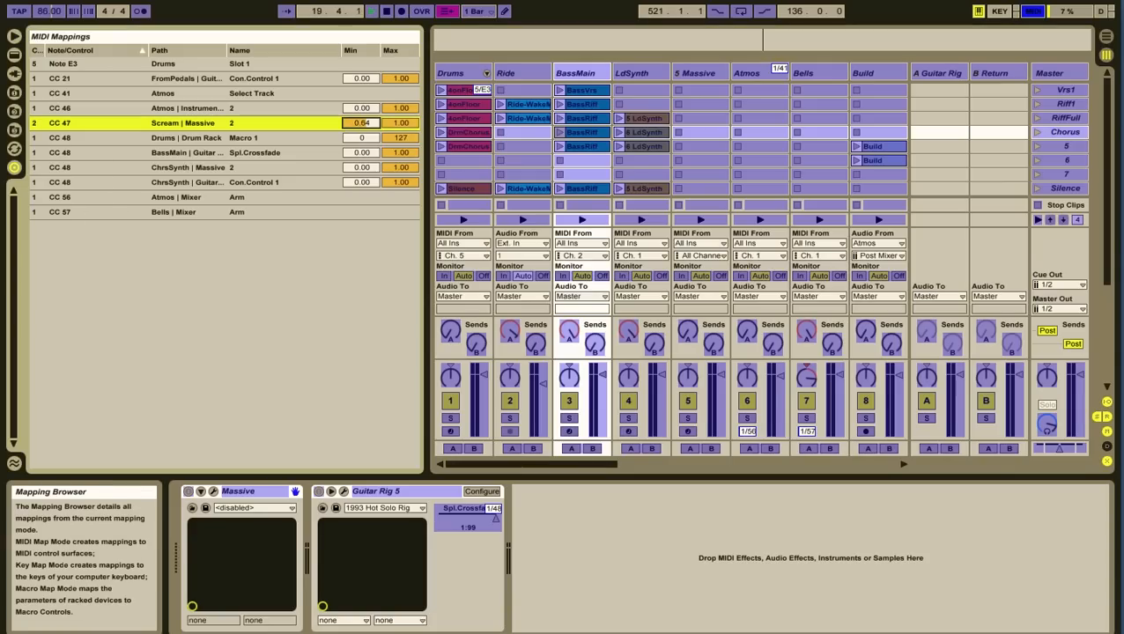
pyautogui.press('Return')
pyautogui.moveTo(365, 123); pyautogui.dragTo(366, 182)
# Step: Try a lower maximum on the Scream track's CC 47 Massive mapping, raise it again, and leave MIDI mapping mode
pyautogui.moveTo(405, 125); pyautogui.dragTo(405, 168)
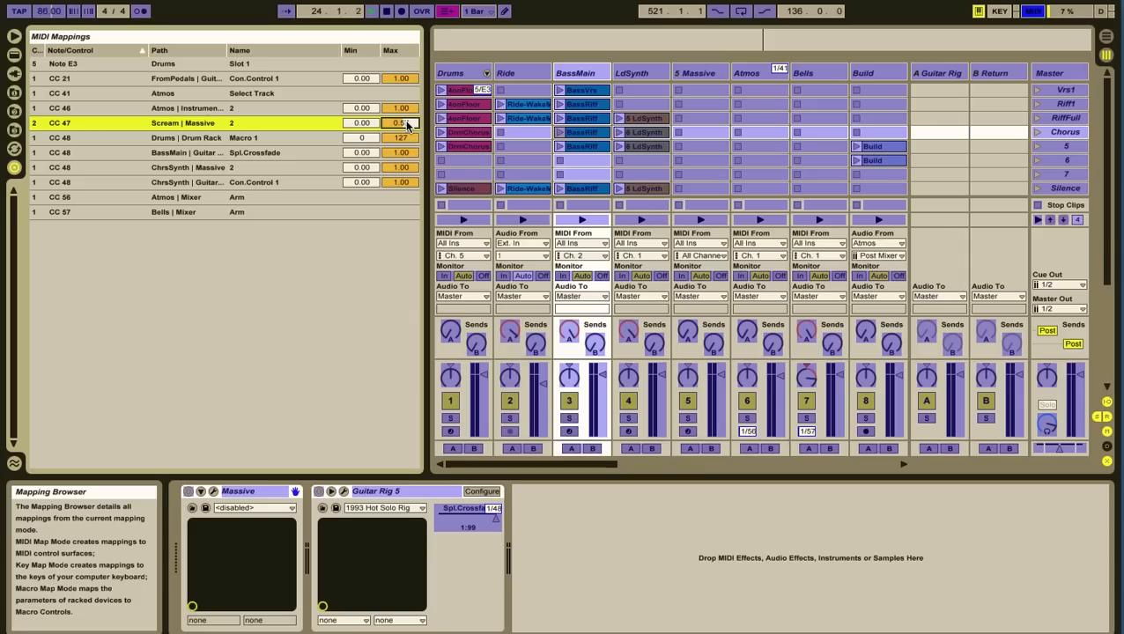
pyautogui.moveTo(407, 125); pyautogui.dragTo(406, 97)
pyautogui.hotkey('ctrl', 'm')
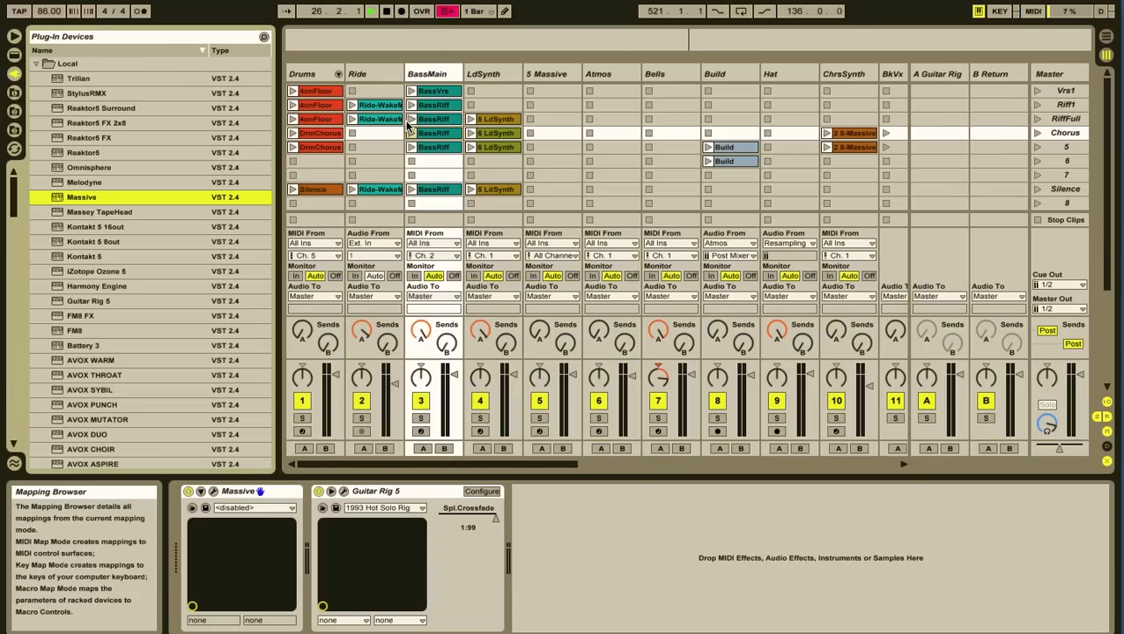